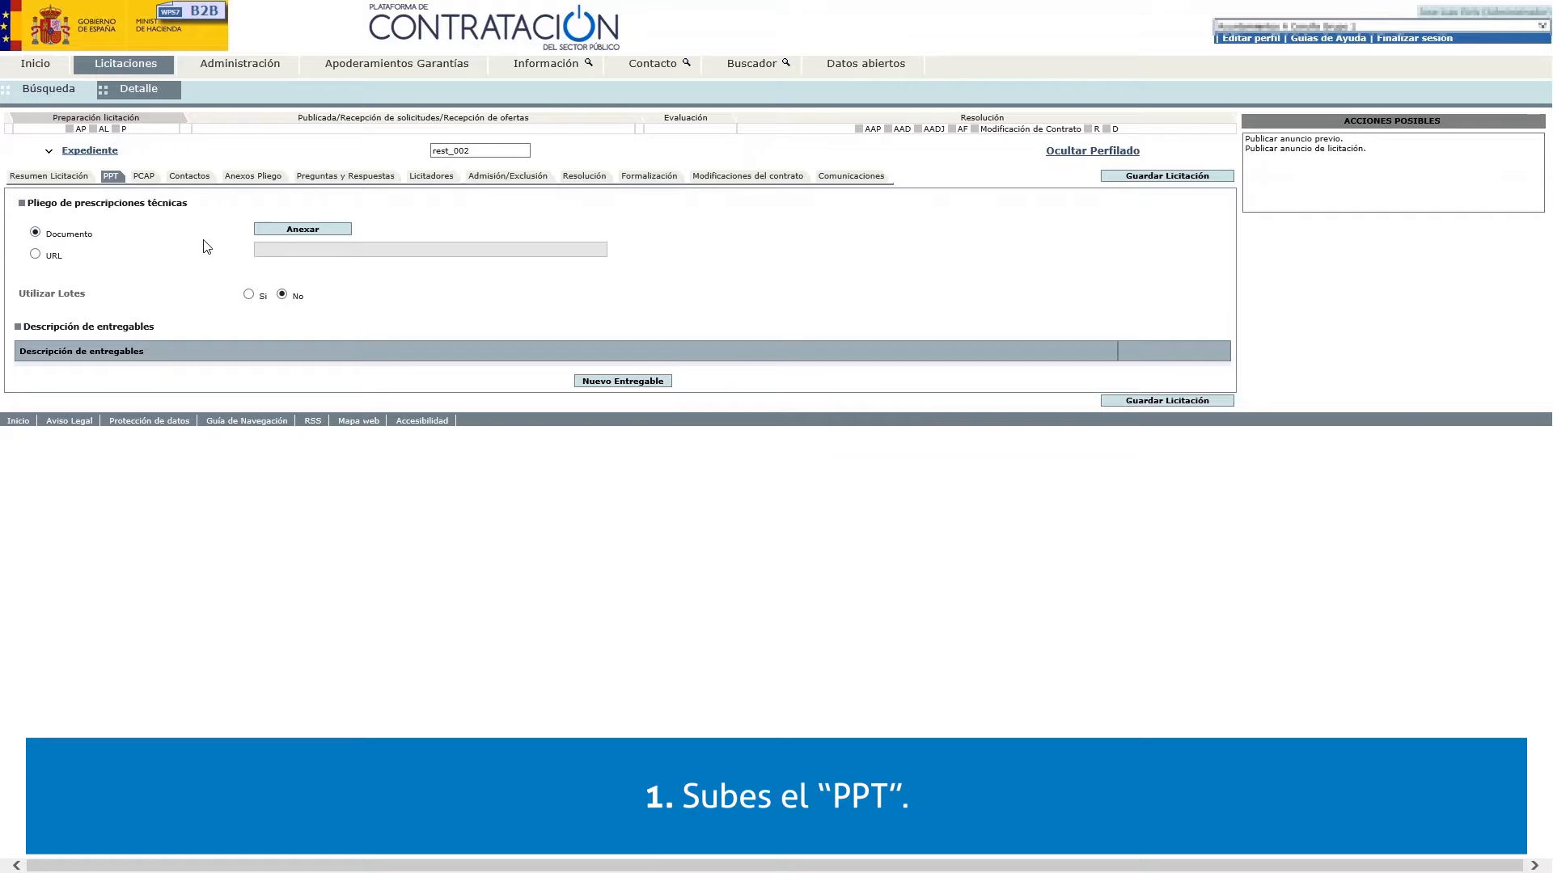
- Attach PPT.pdf from the Prueba folder as the document for the technical specifications (Pliego de prescripciones técnicas)
{"action": "left_click", "coordinate": [285, 231]}
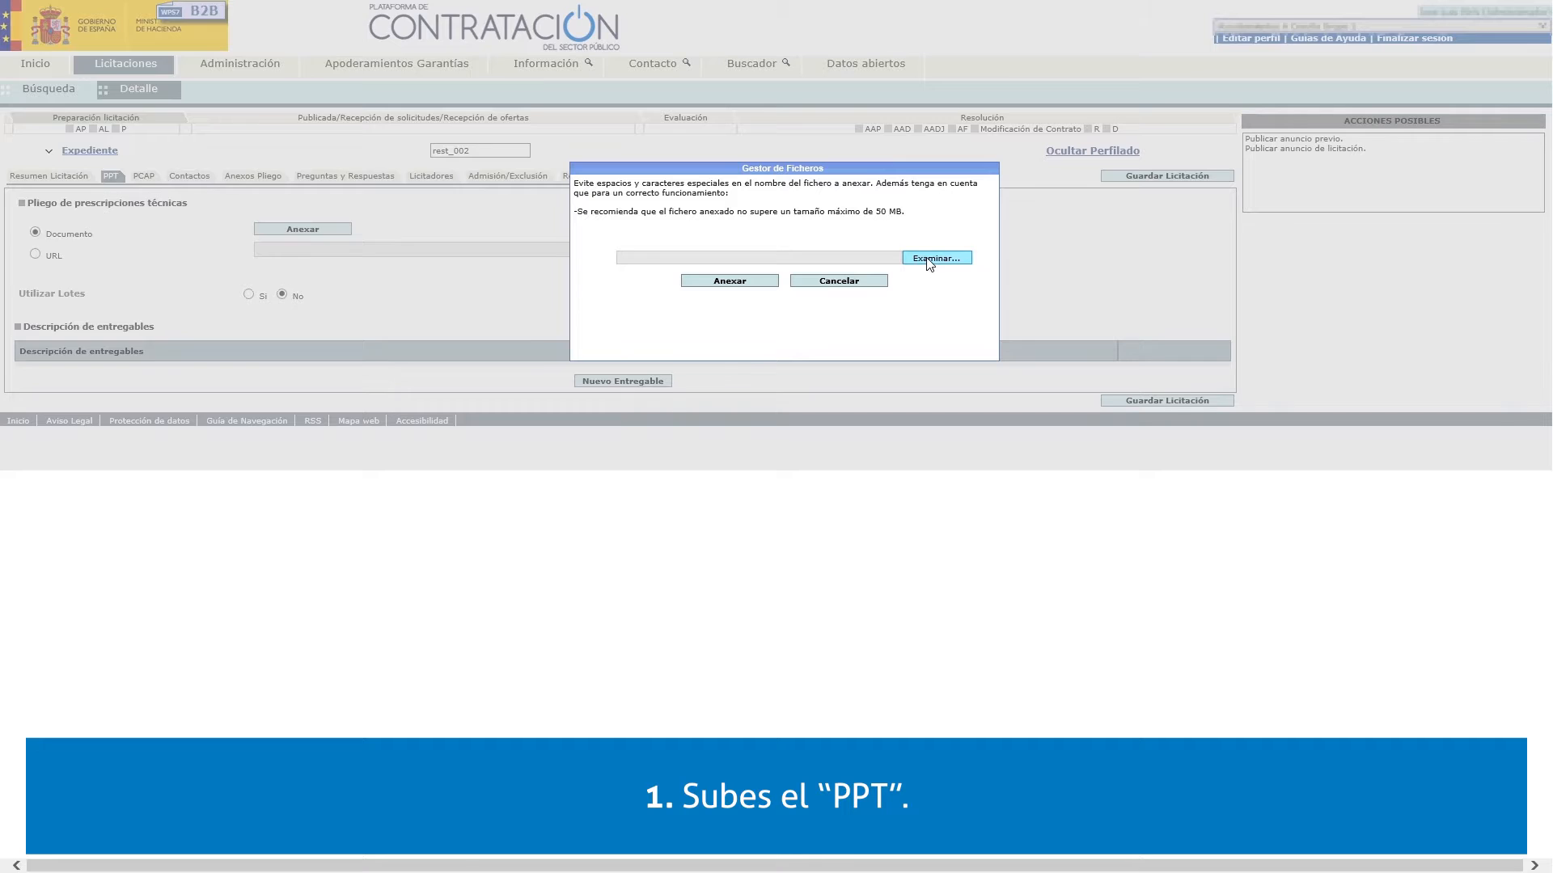
{"action": "left_click", "coordinate": [928, 260]}
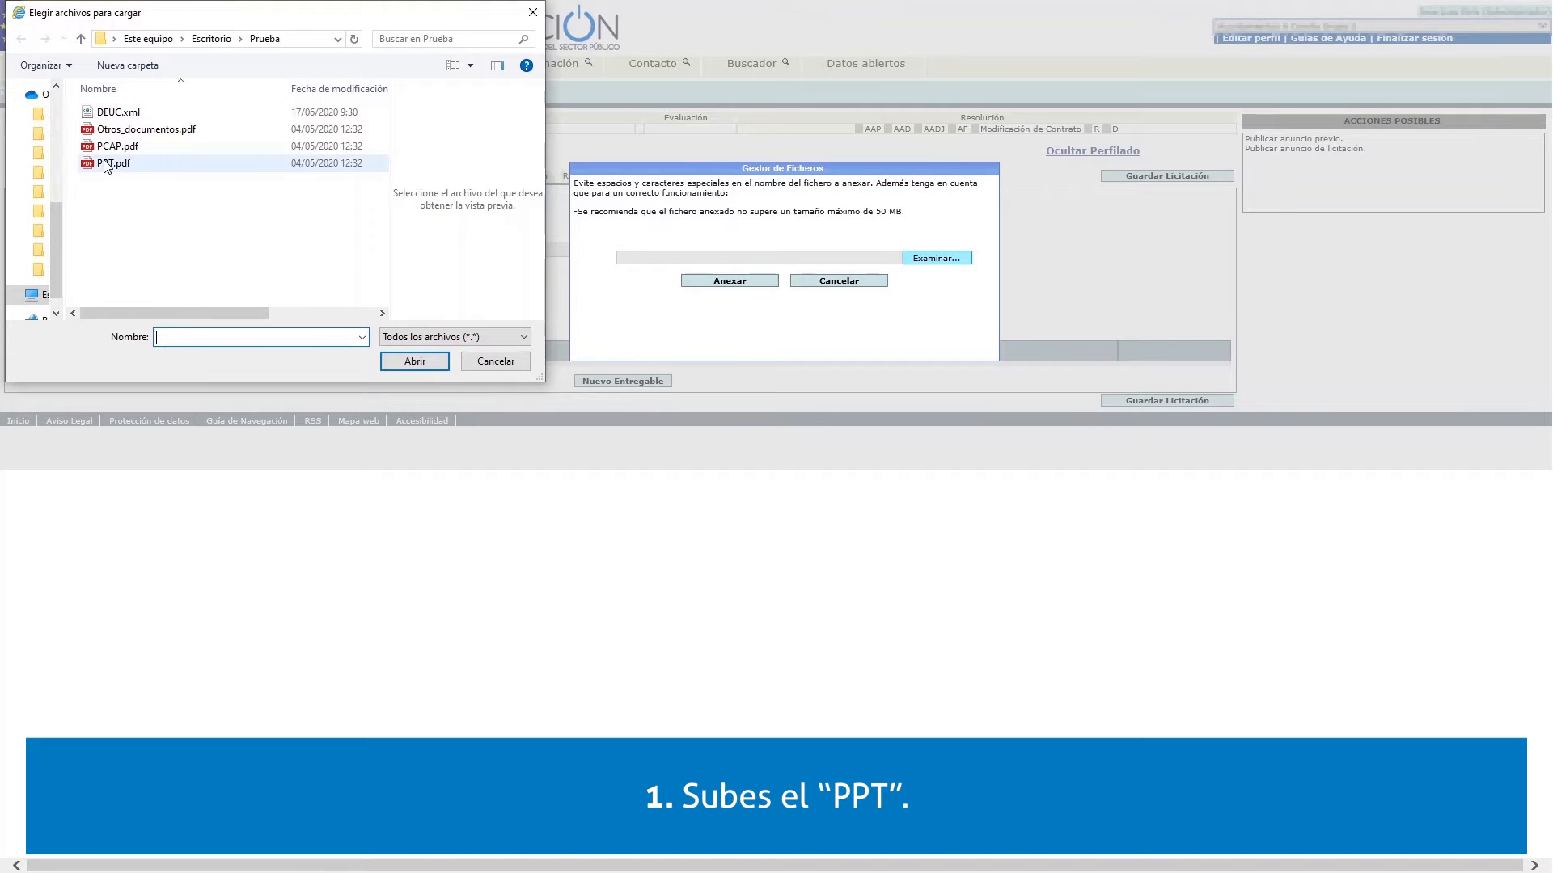
{"action": "left_click", "coordinate": [105, 164]}
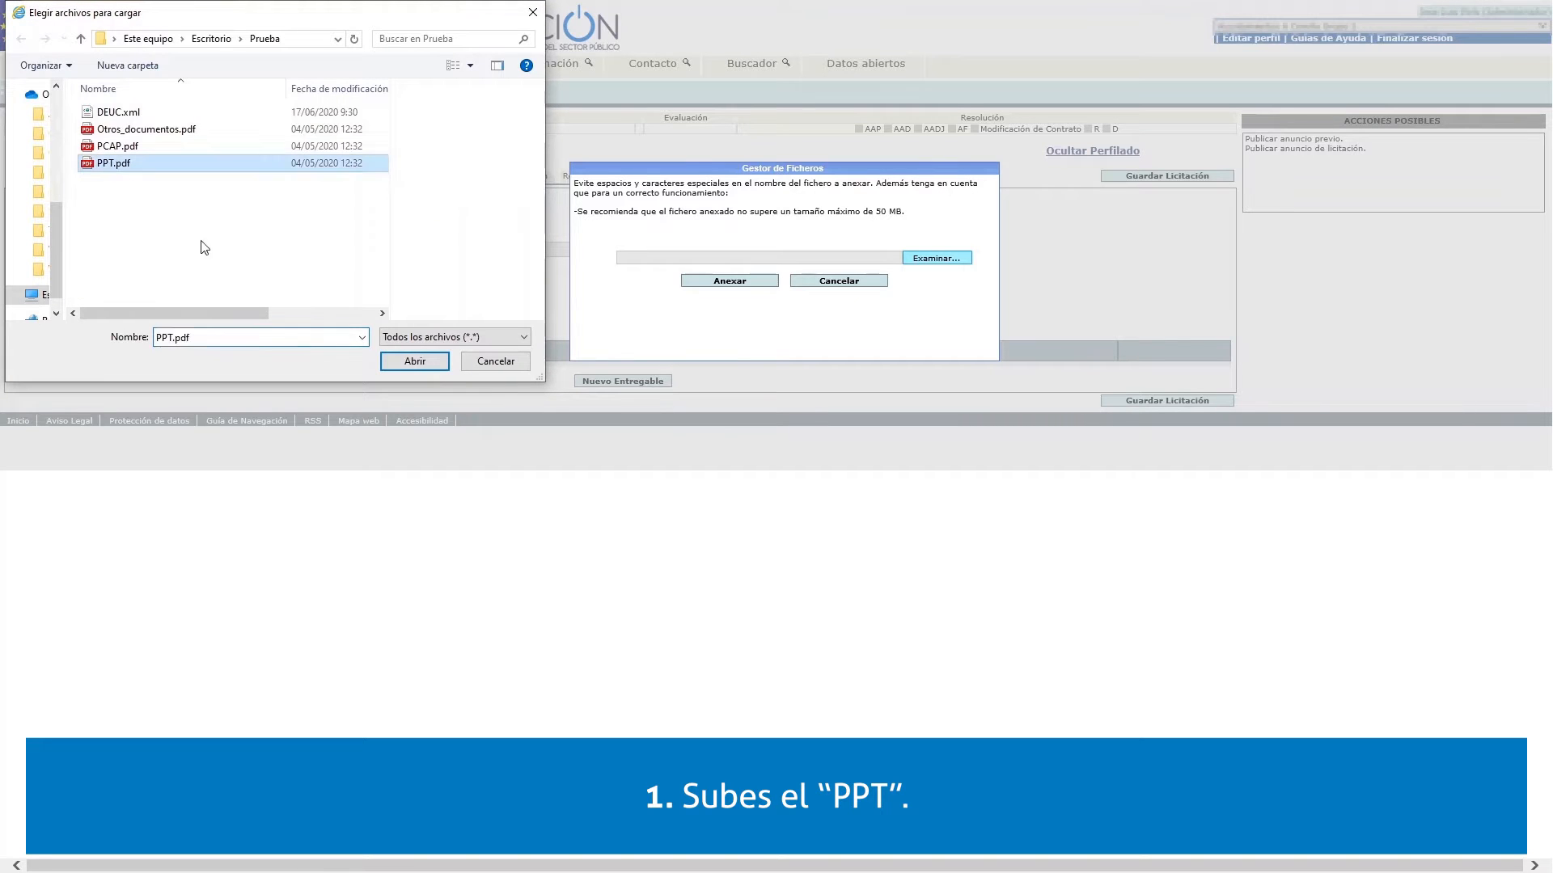
{"action": "left_click", "coordinate": [426, 365]}
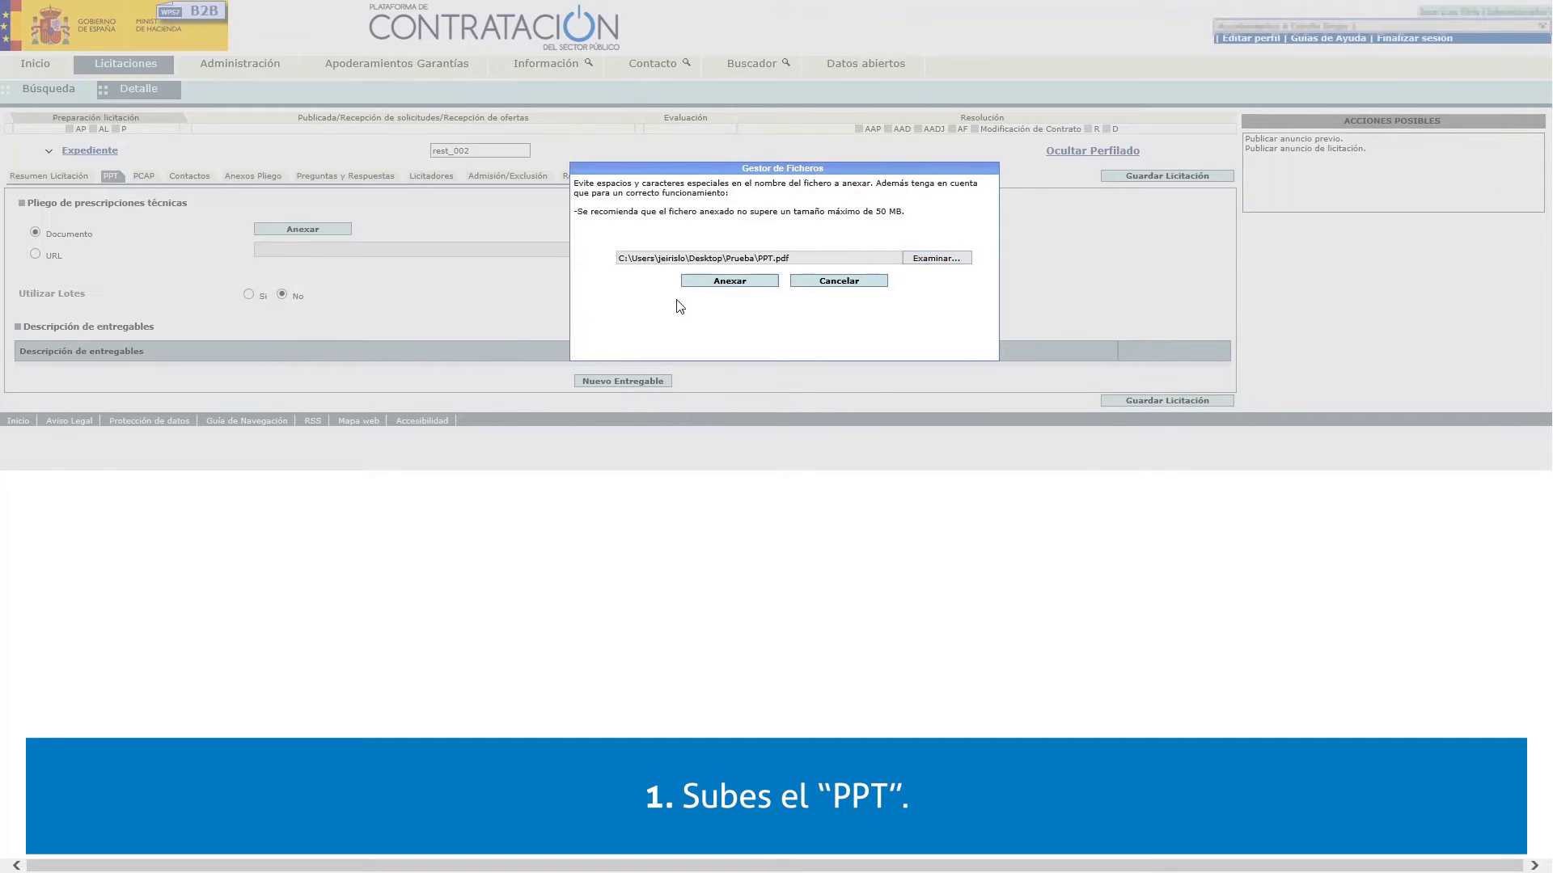
{"action": "left_click", "coordinate": [719, 288]}
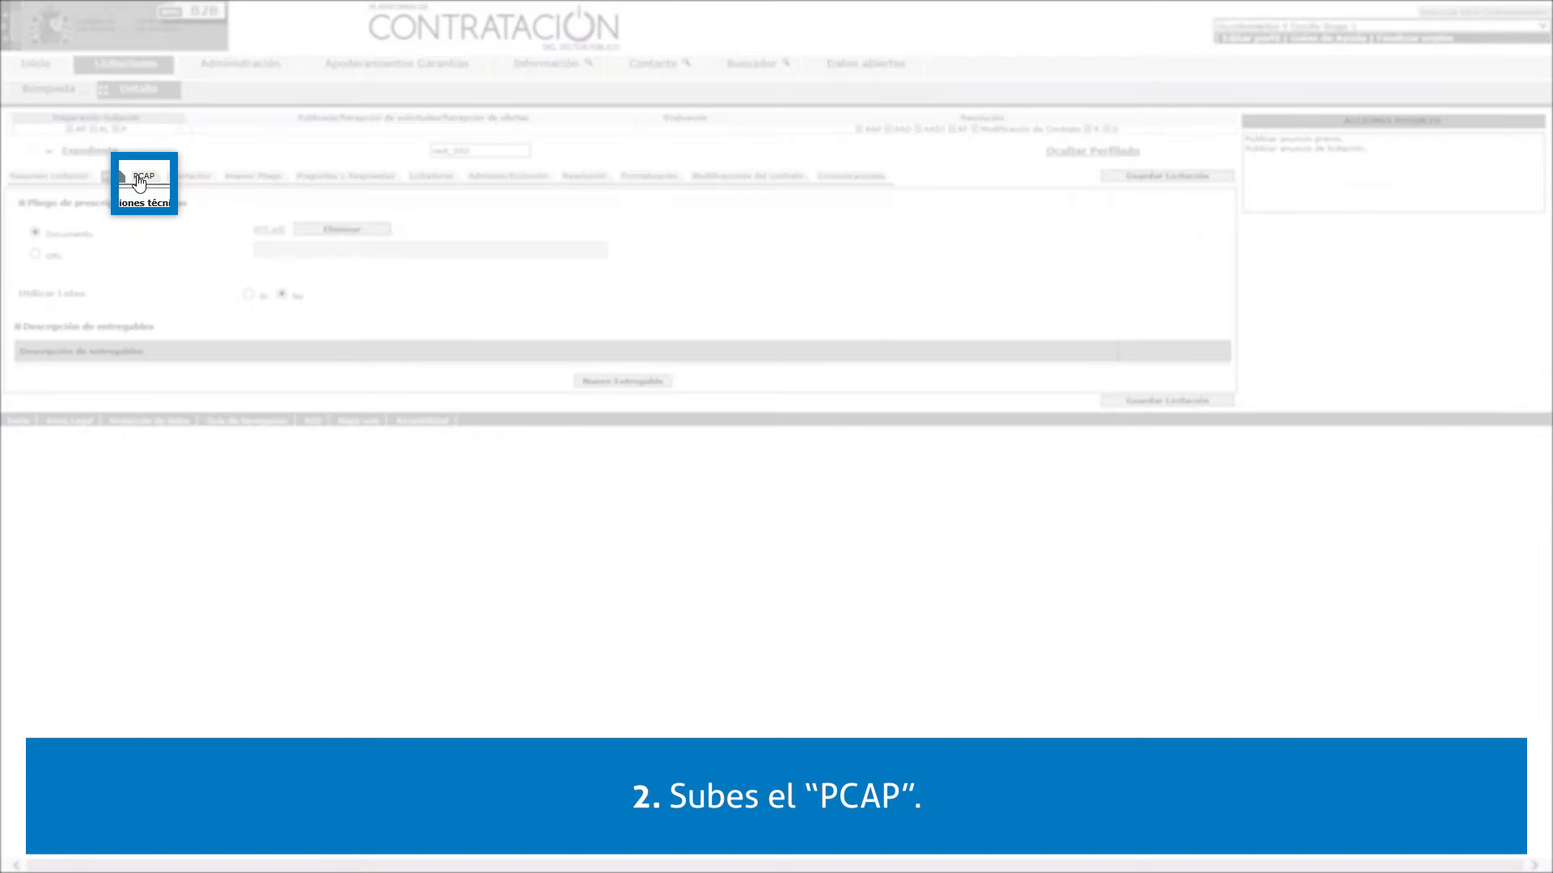
- Attach PCAP.pdf from the Prueba folder as the document for the administrative clauses (Pliego de cláusulas administrativas)
{"action": "left_click", "coordinate": [139, 178]}
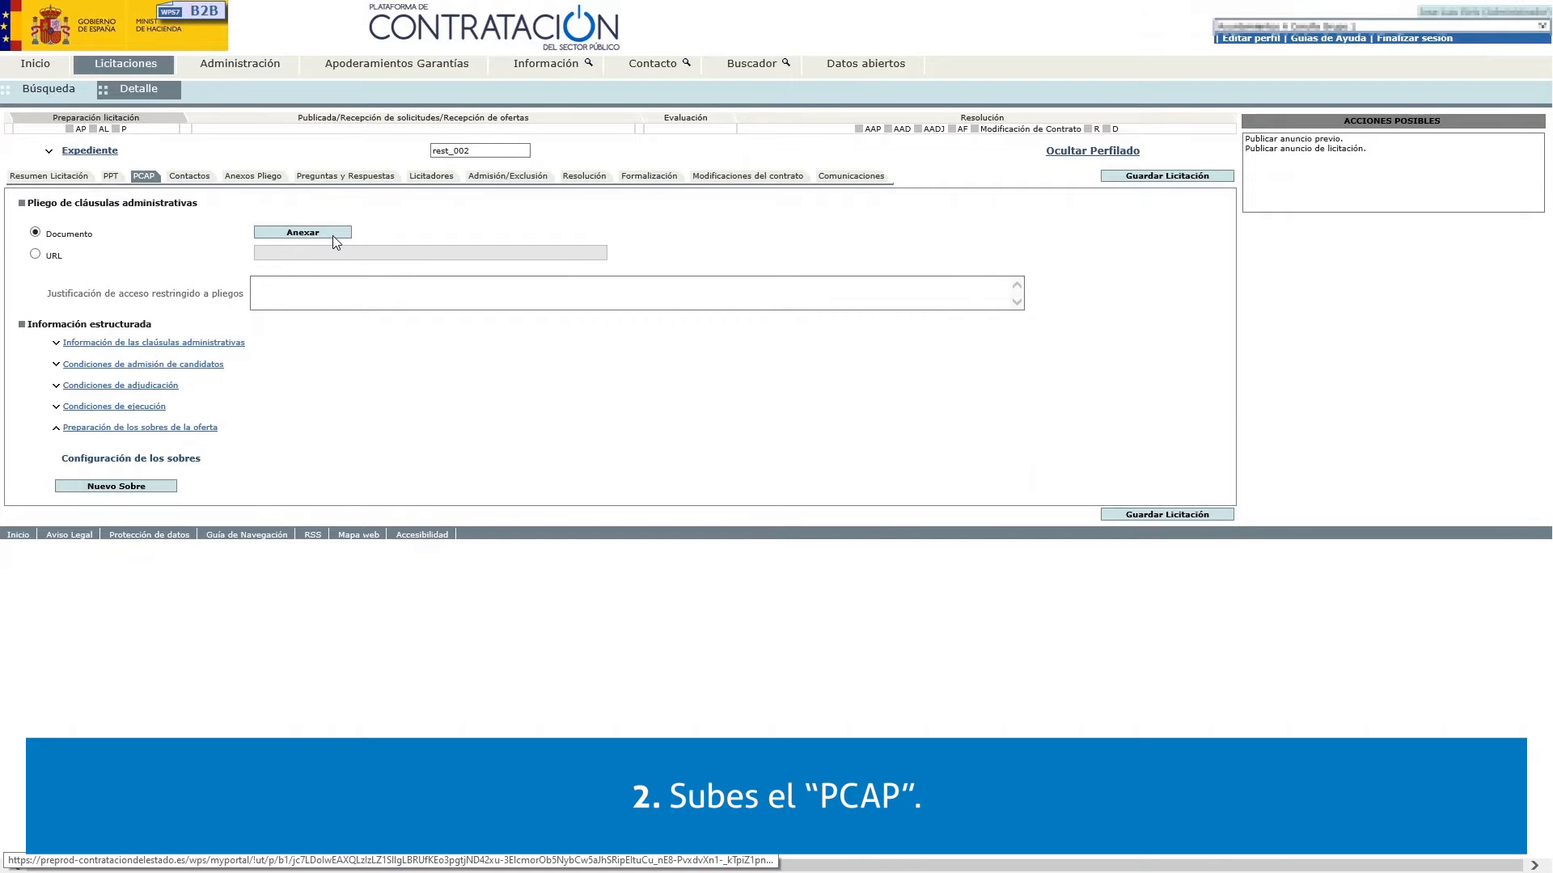
{"action": "left_click", "coordinate": [337, 240]}
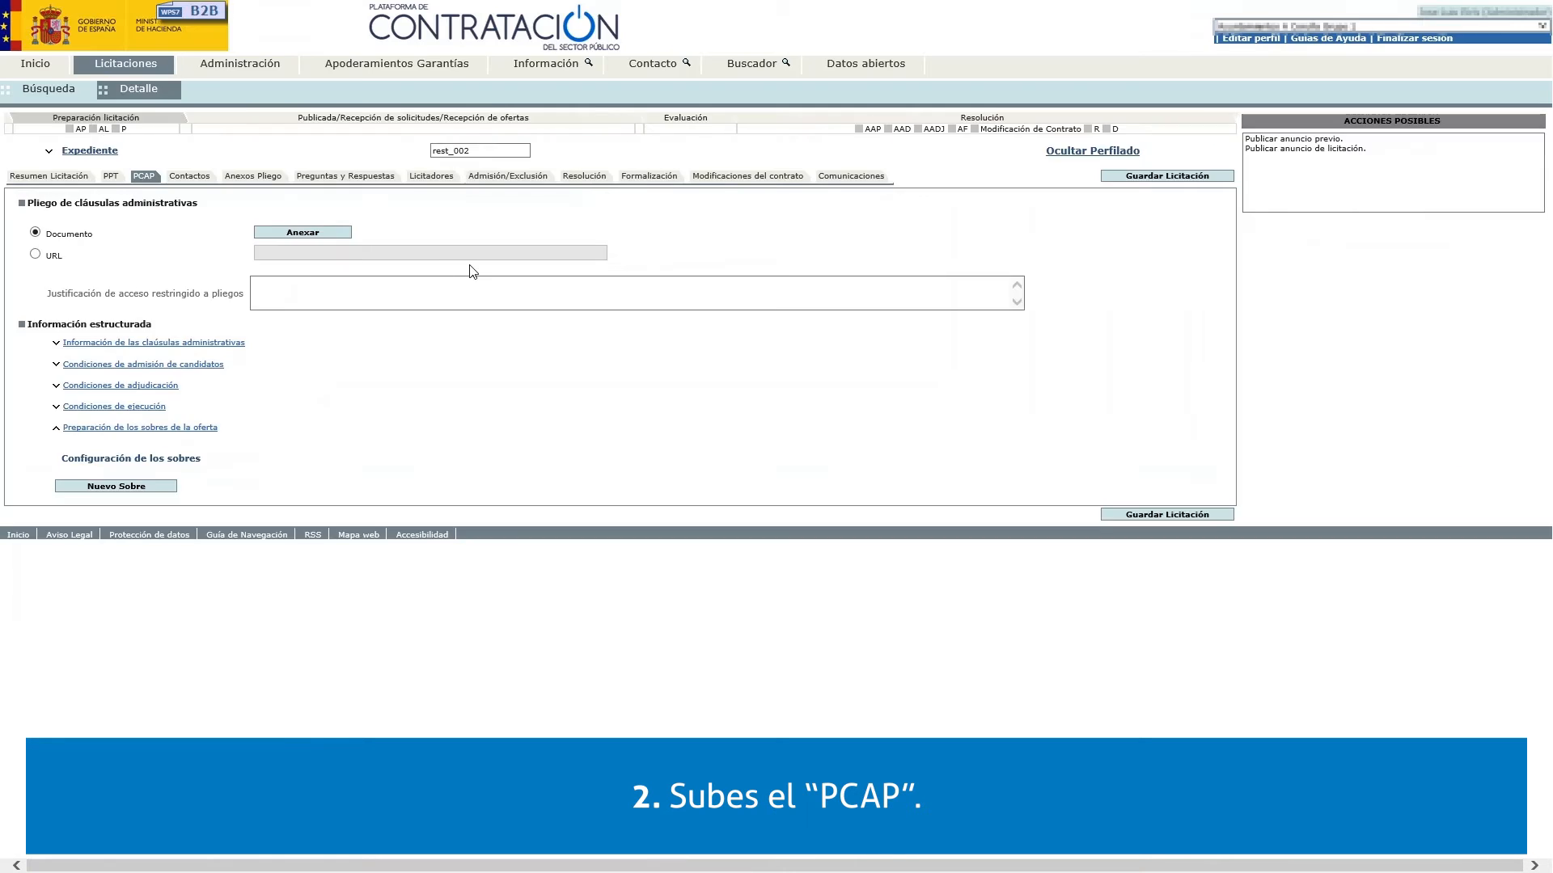
{"action": "left_click", "coordinate": [951, 258]}
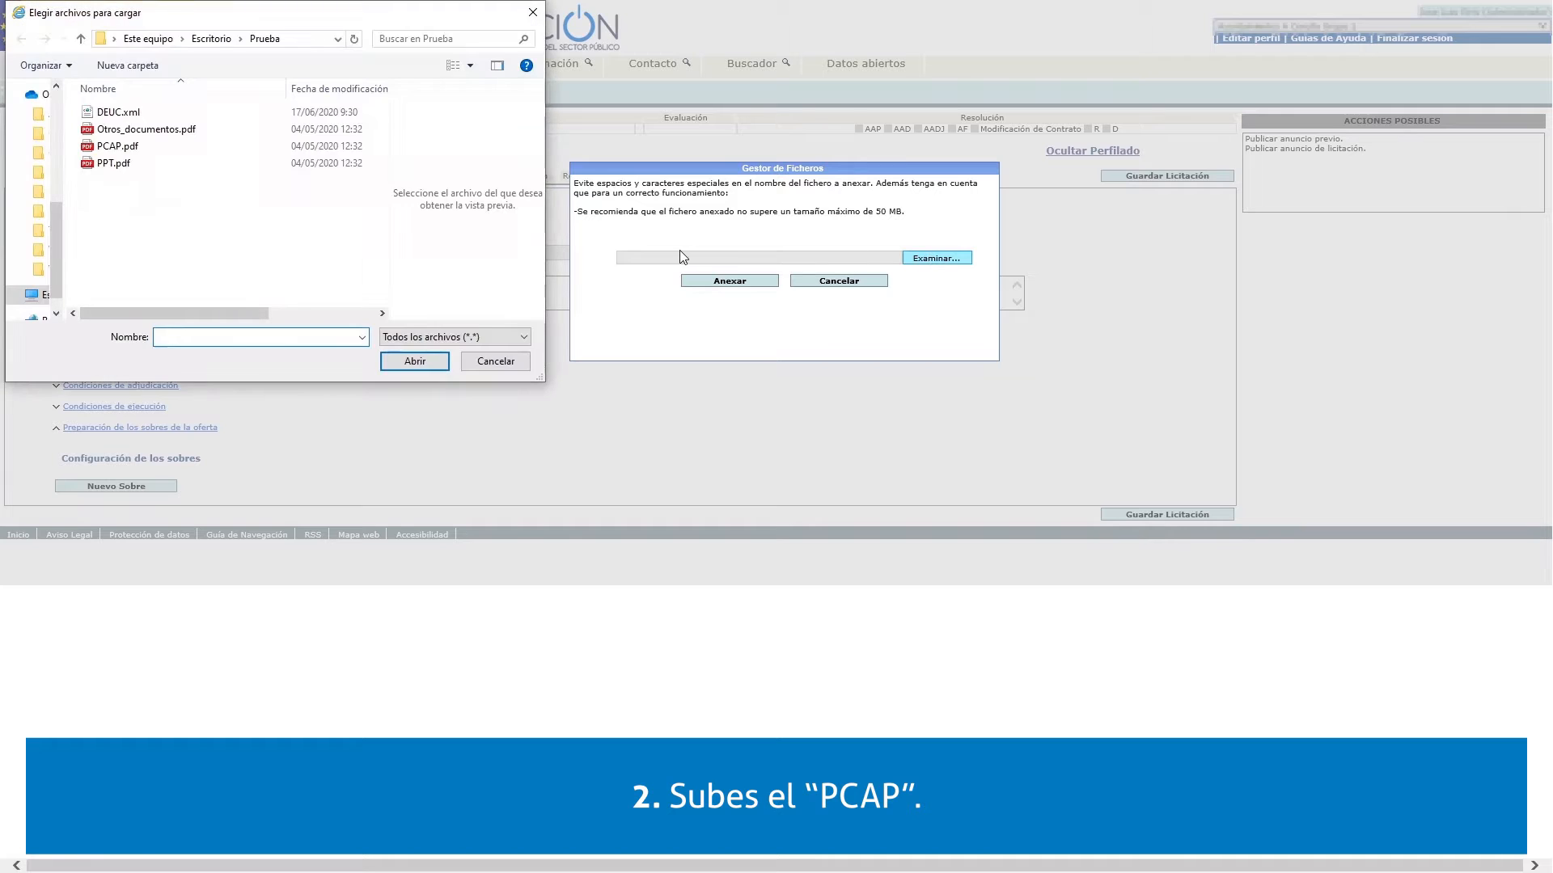
{"action": "left_click", "coordinate": [118, 150]}
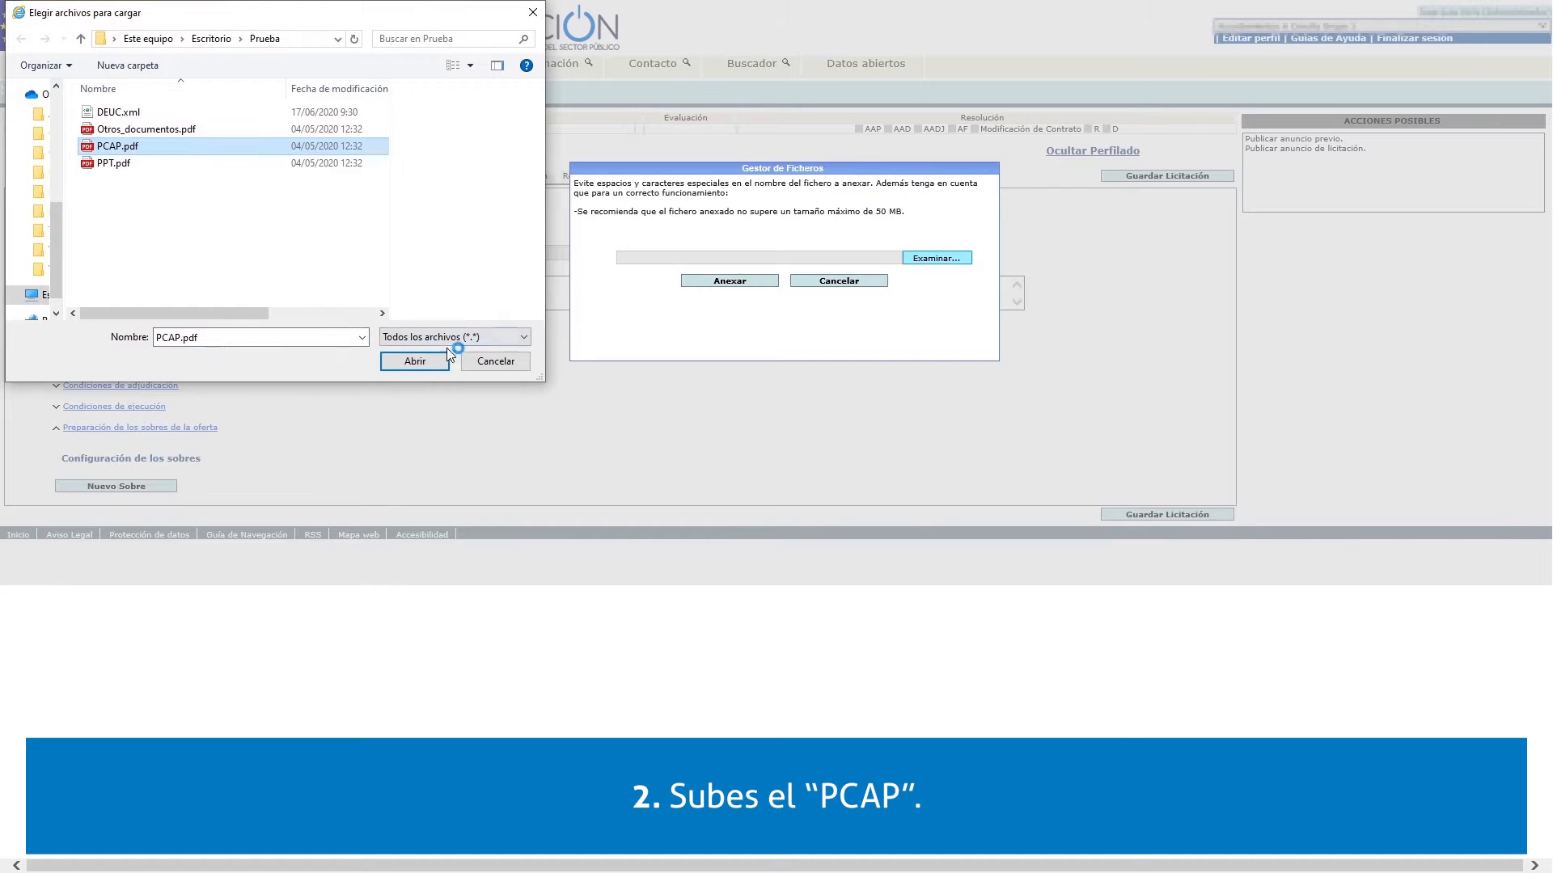
{"action": "left_click", "coordinate": [416, 361]}
{"action": "left_click", "coordinate": [729, 281]}
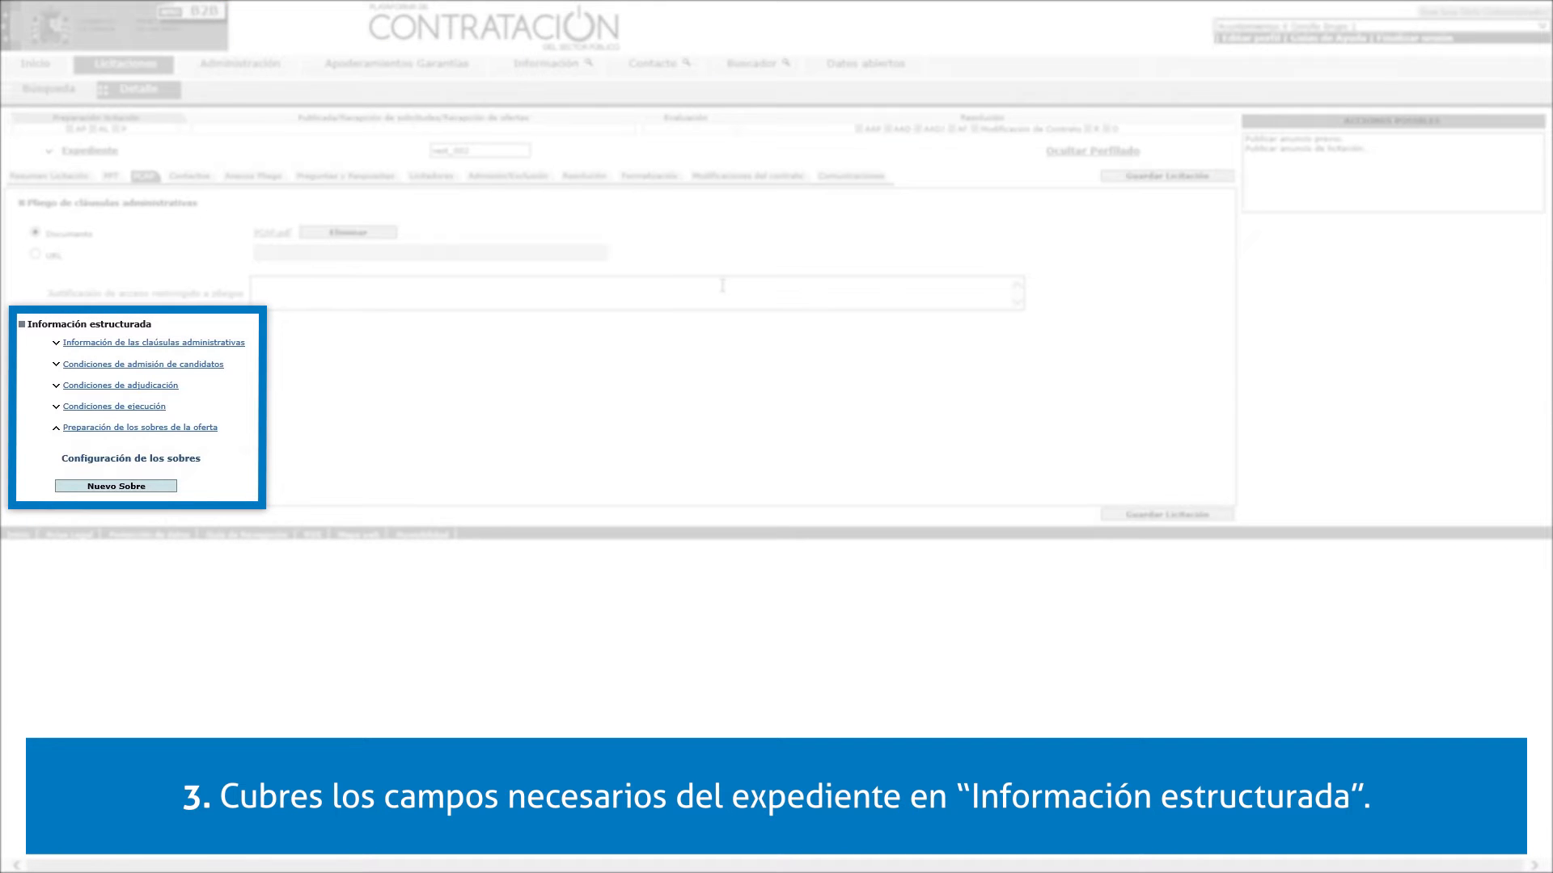
- Add the prior participation requirements Capacidad de obrar, Título habilitante and Cifra anual de negocio, accredited by document, and save the tender
{"action": "left_click", "coordinate": [110, 344]}
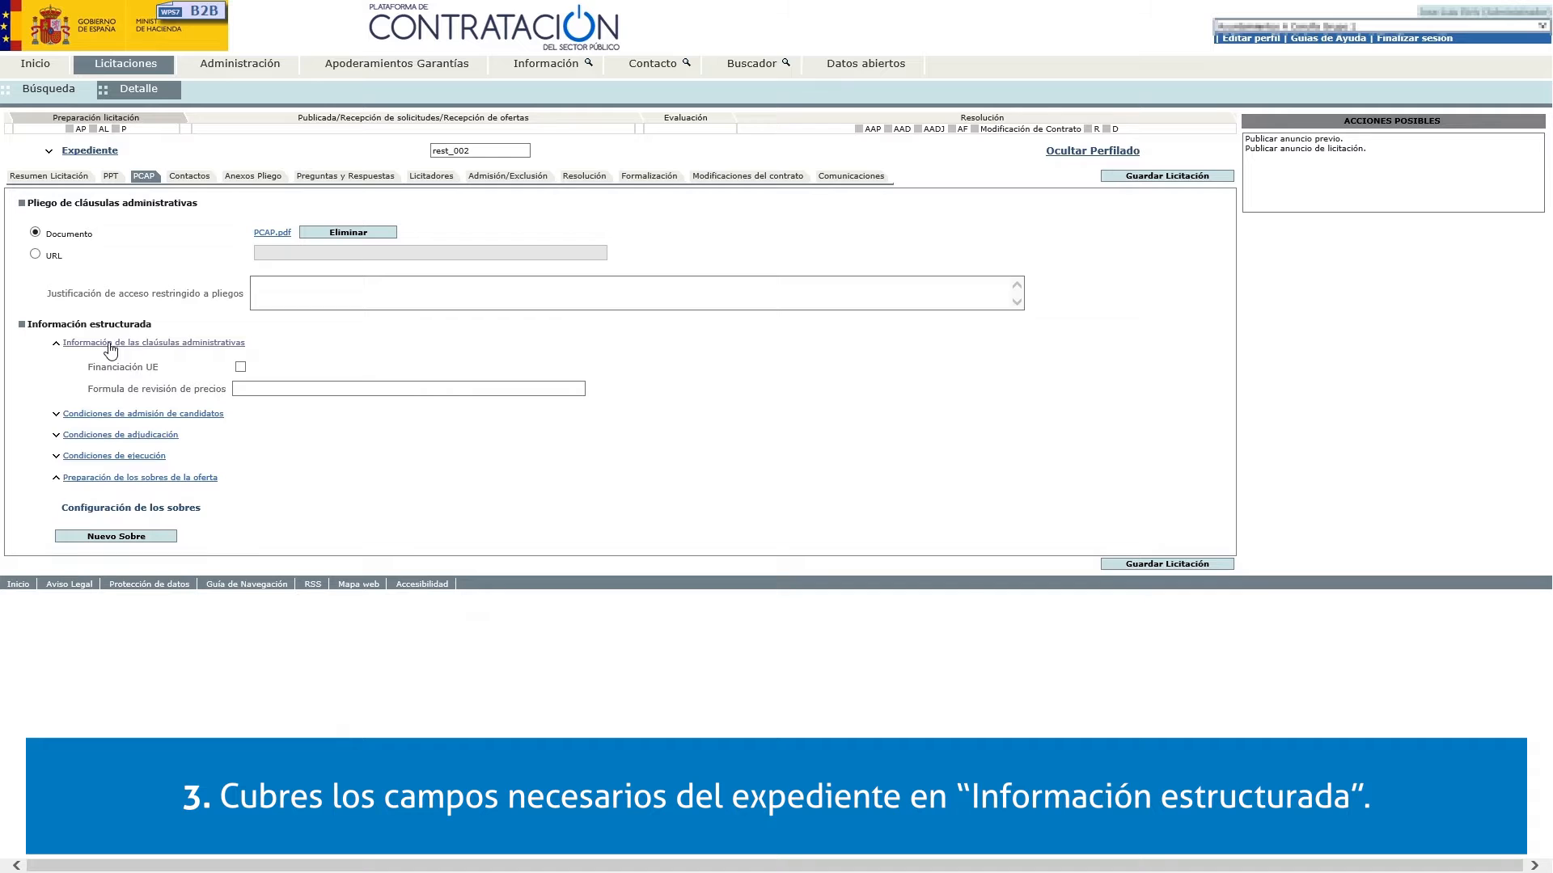
{"action": "left_click", "coordinate": [136, 344]}
{"action": "left_click", "coordinate": [156, 368]}
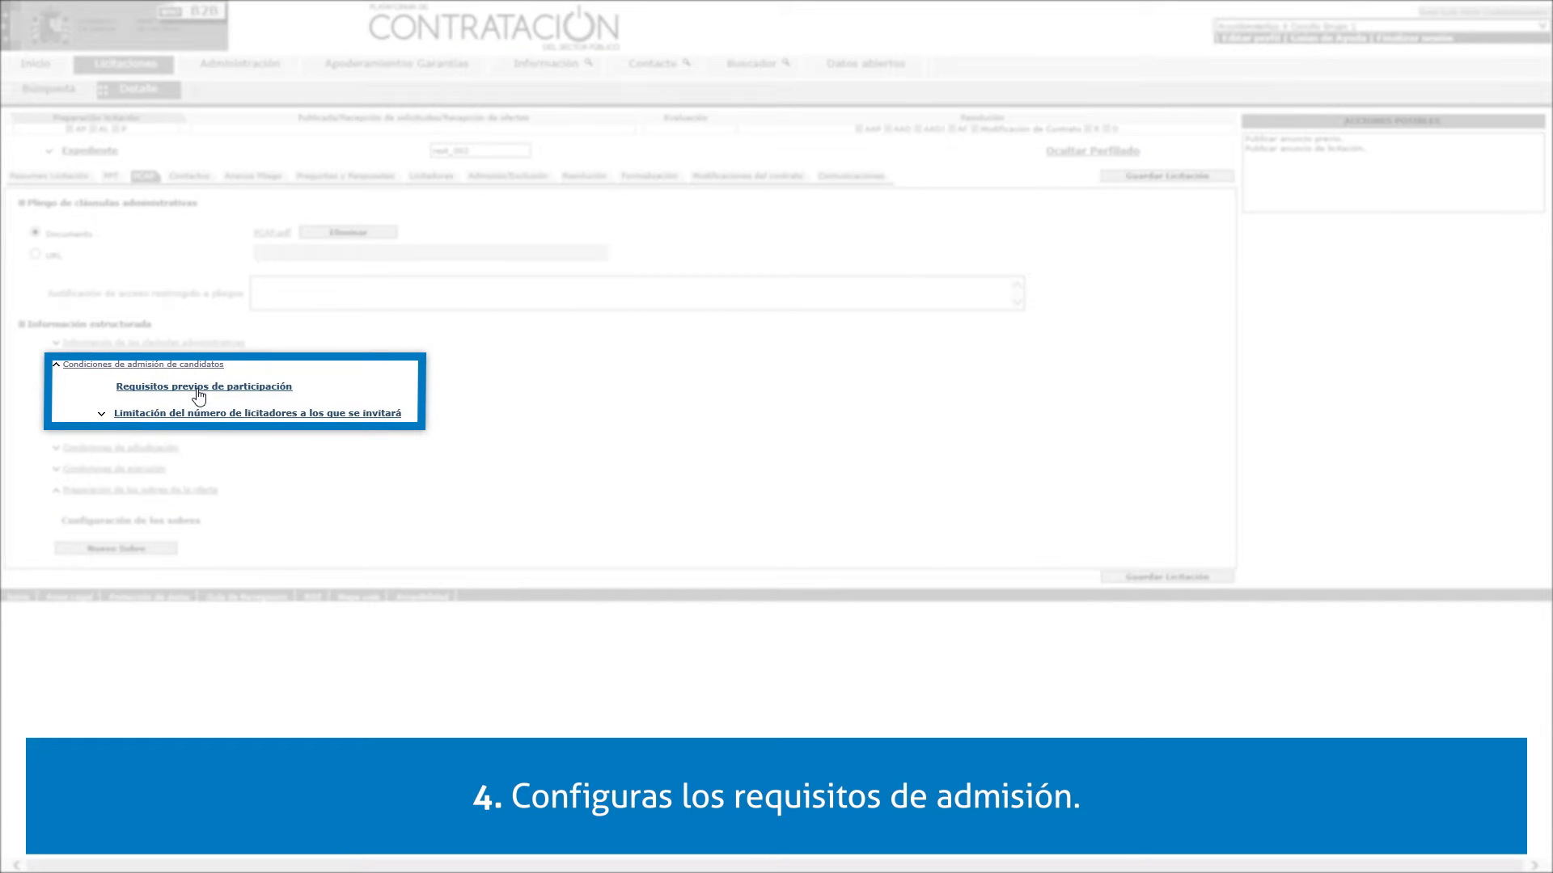
{"action": "left_click", "coordinate": [199, 388]}
{"action": "left_click", "coordinate": [260, 153]}
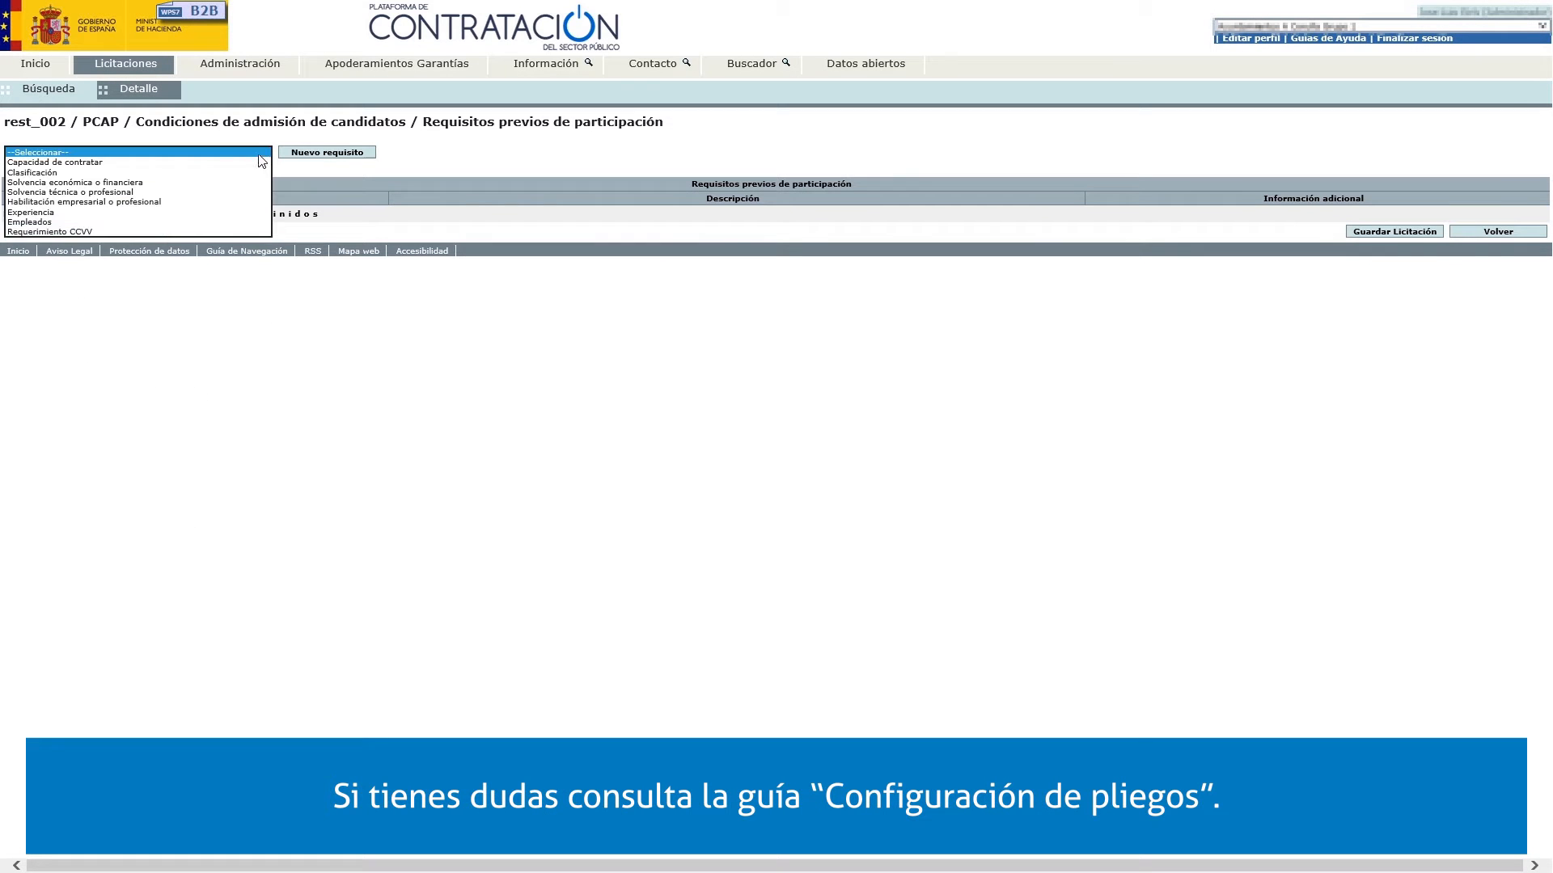
{"action": "left_click", "coordinate": [178, 162]}
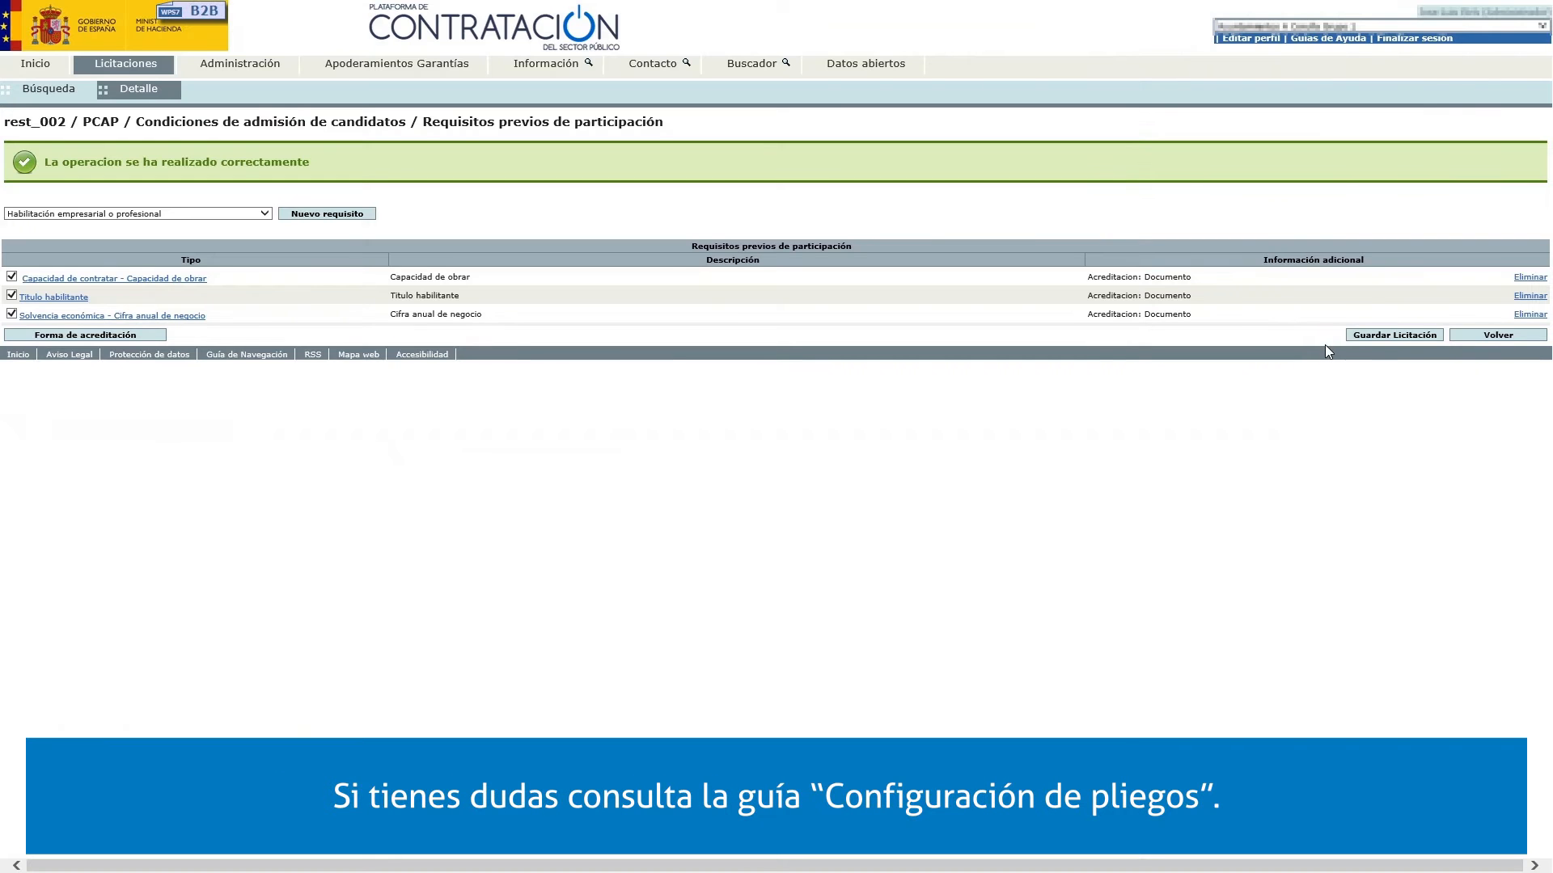
{"action": "left_click", "coordinate": [1358, 333]}
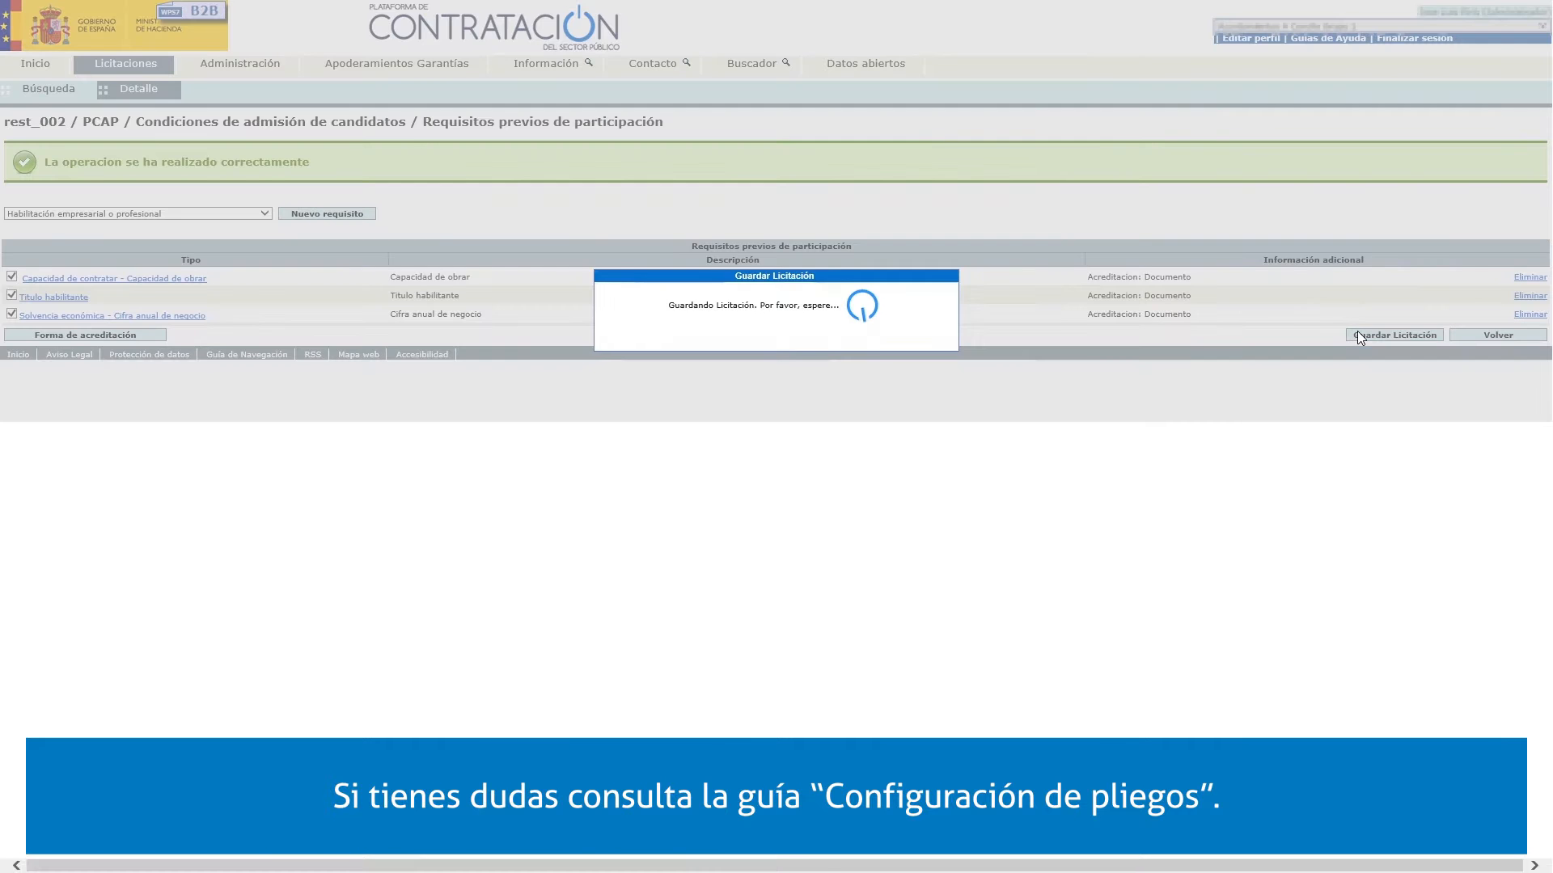
{"action": "left_click", "coordinate": [1478, 334]}
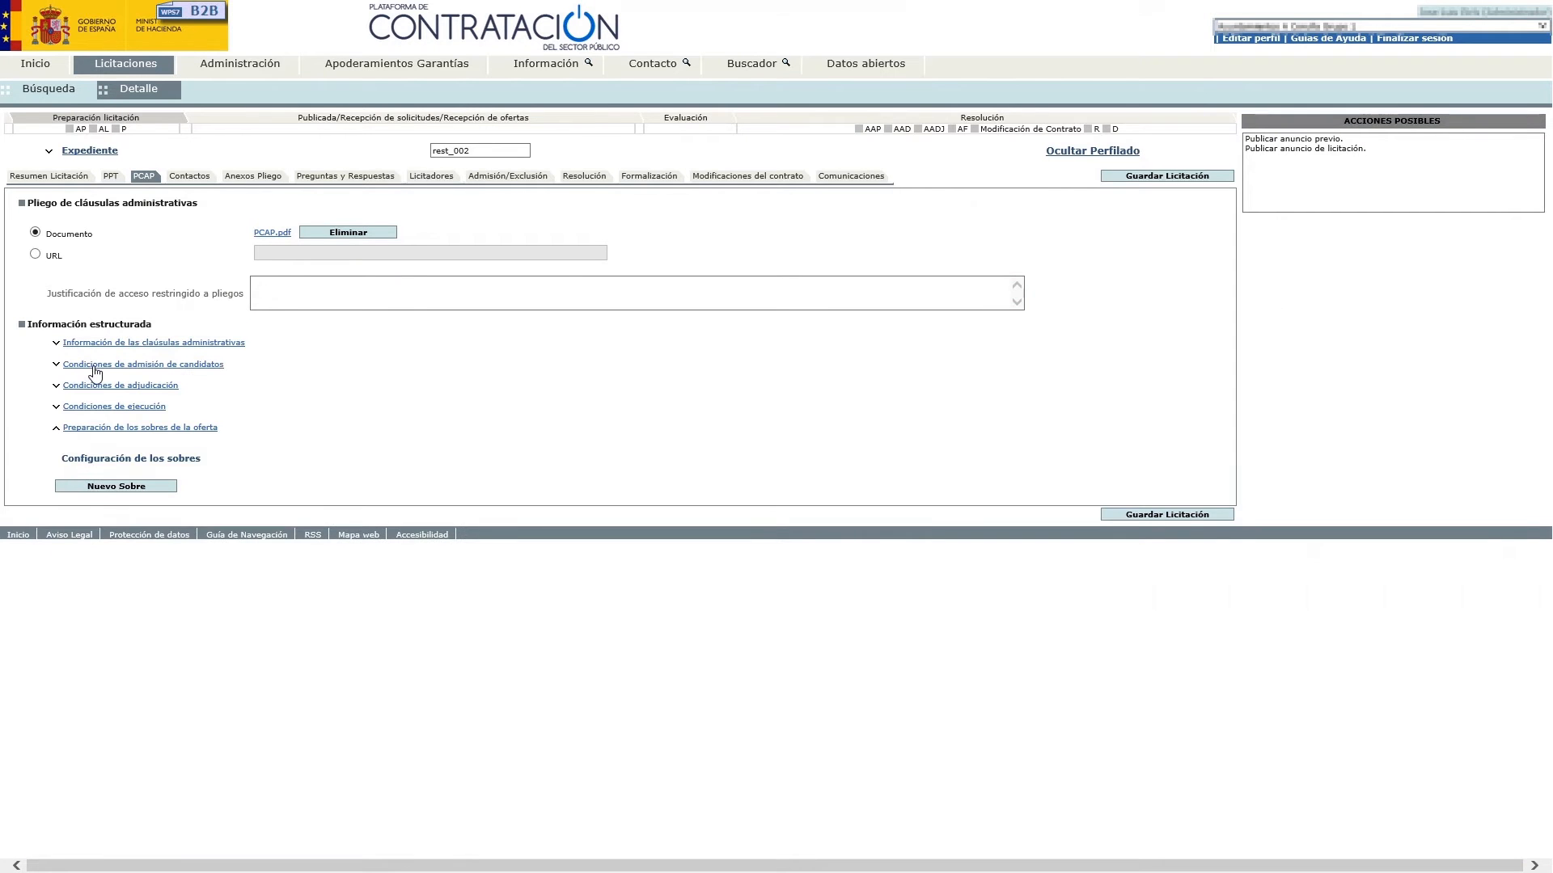
- Limit the number of invited bidders using the selection criterion "Solvencia", with a maximum of 8 and a minimum of 1
{"action": "left_click", "coordinate": [94, 365]}
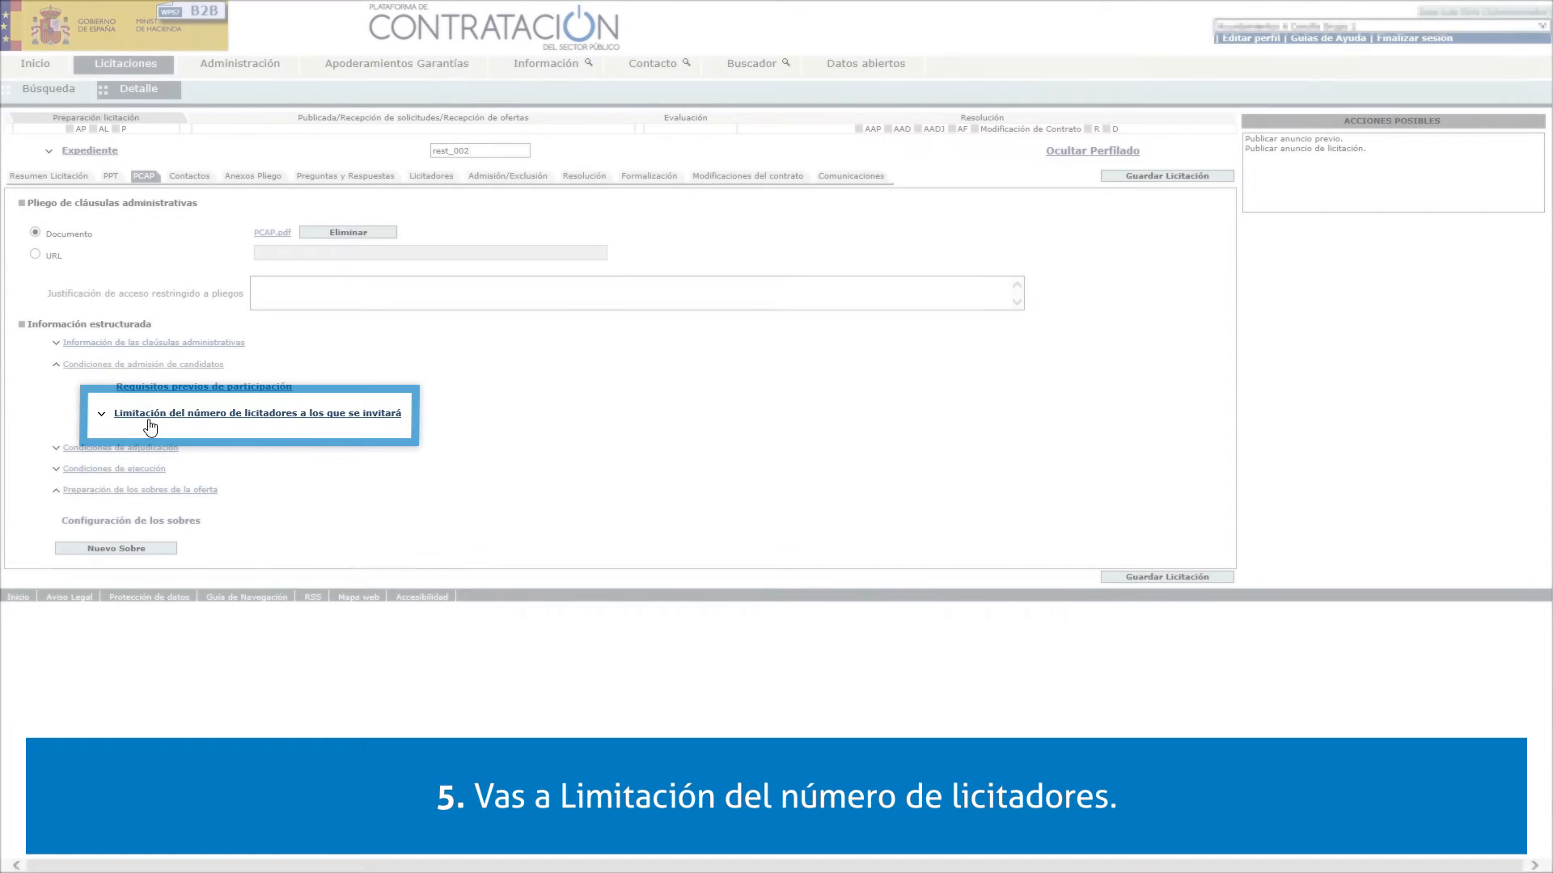
{"action": "left_click", "coordinate": [145, 418]}
{"action": "type", "text": "Solvencia"}
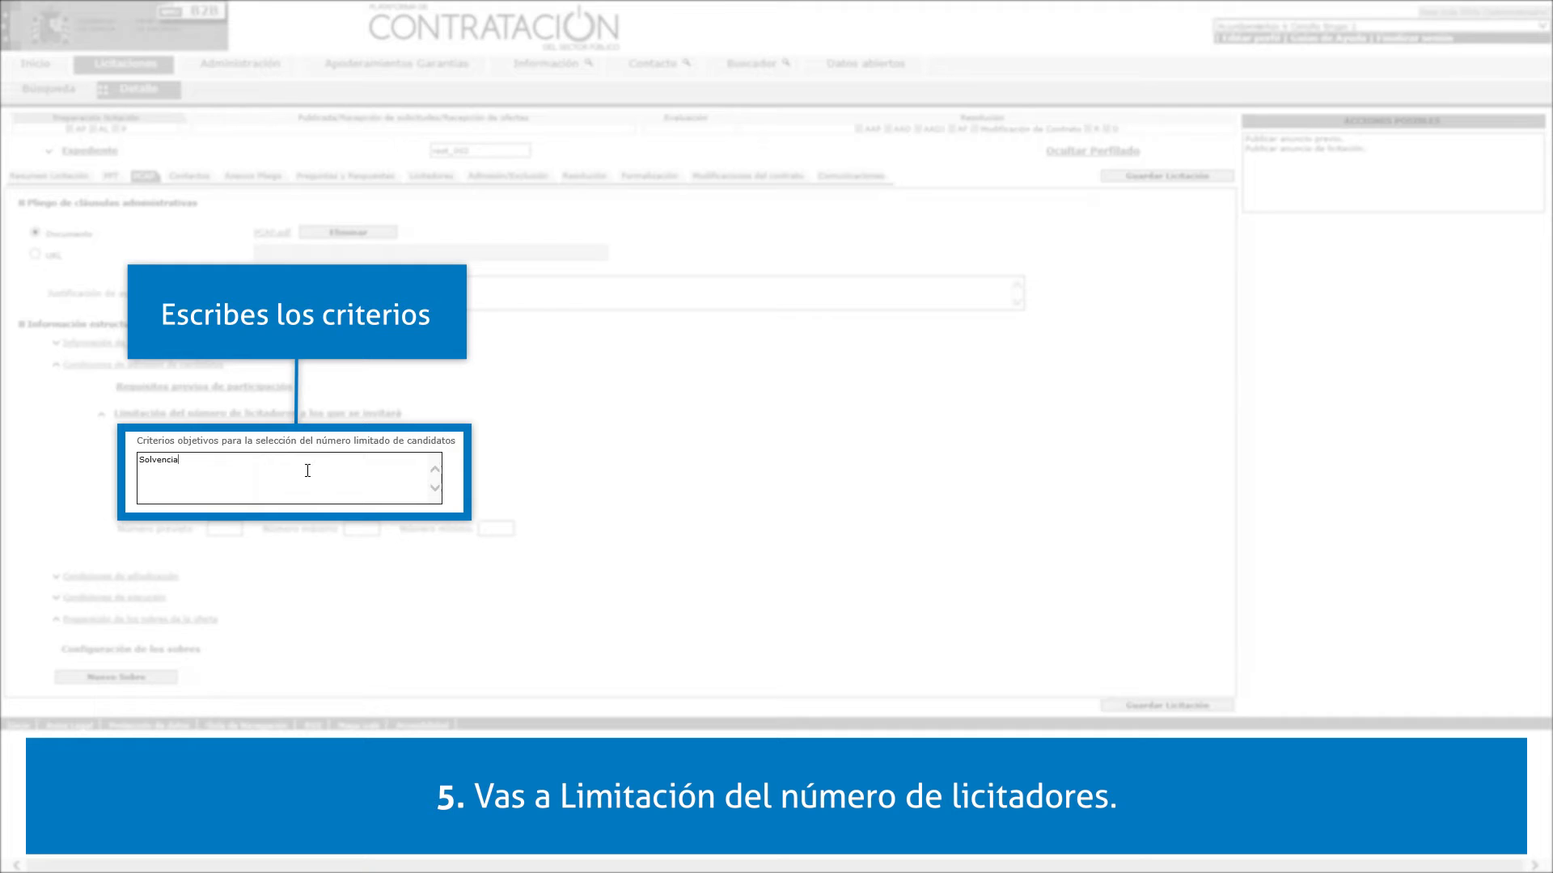
{"action": "left_click", "coordinate": [360, 529]}
{"action": "type", "text": "8"}
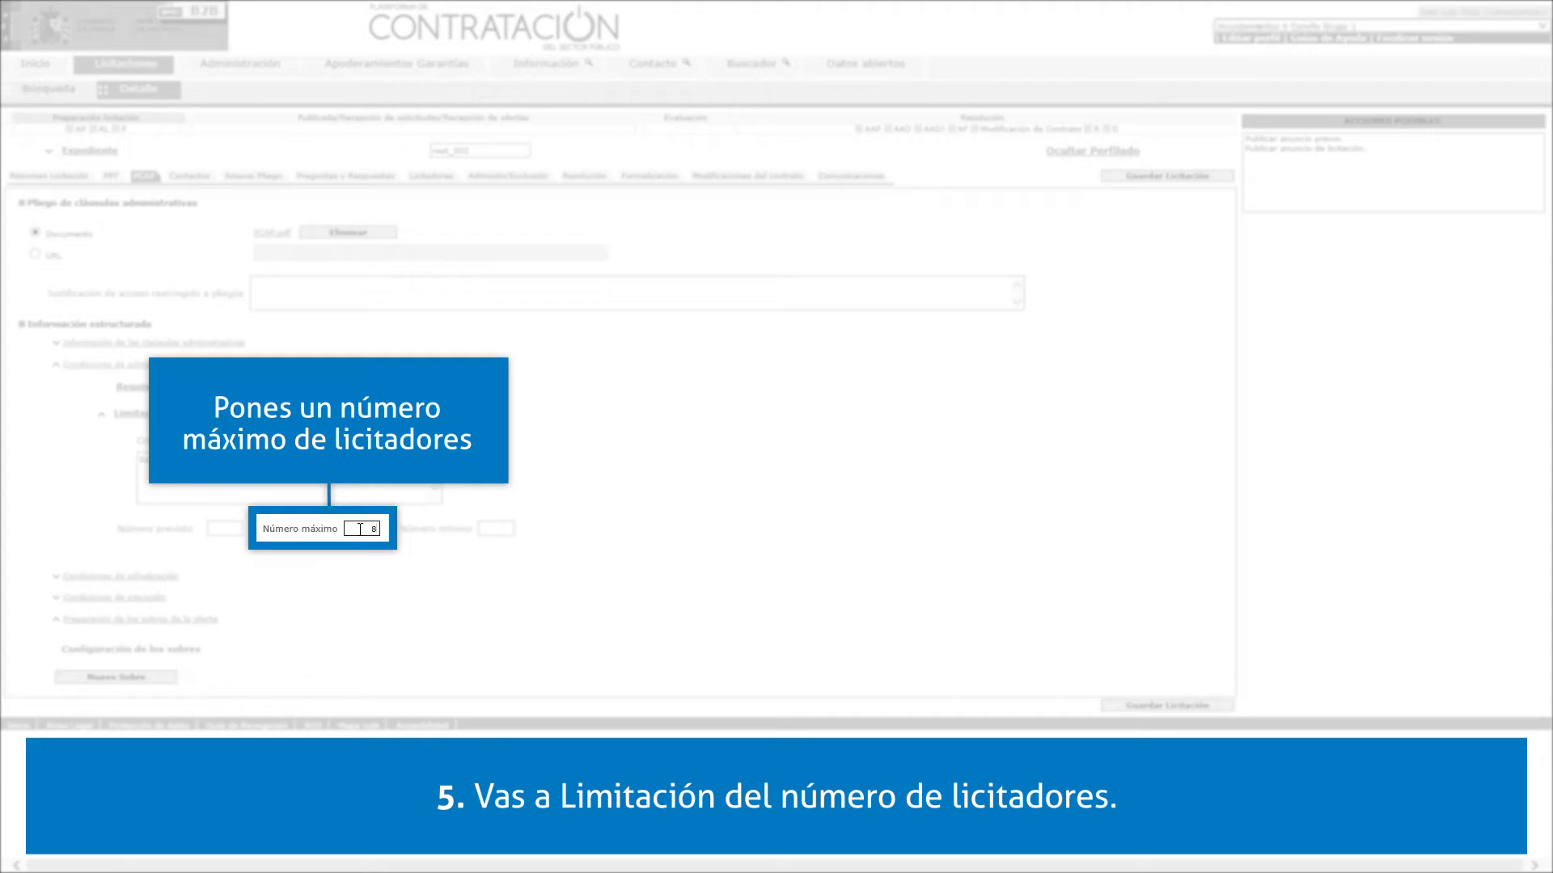
{"action": "left_click", "coordinate": [495, 529]}
{"action": "type", "text": "1"}
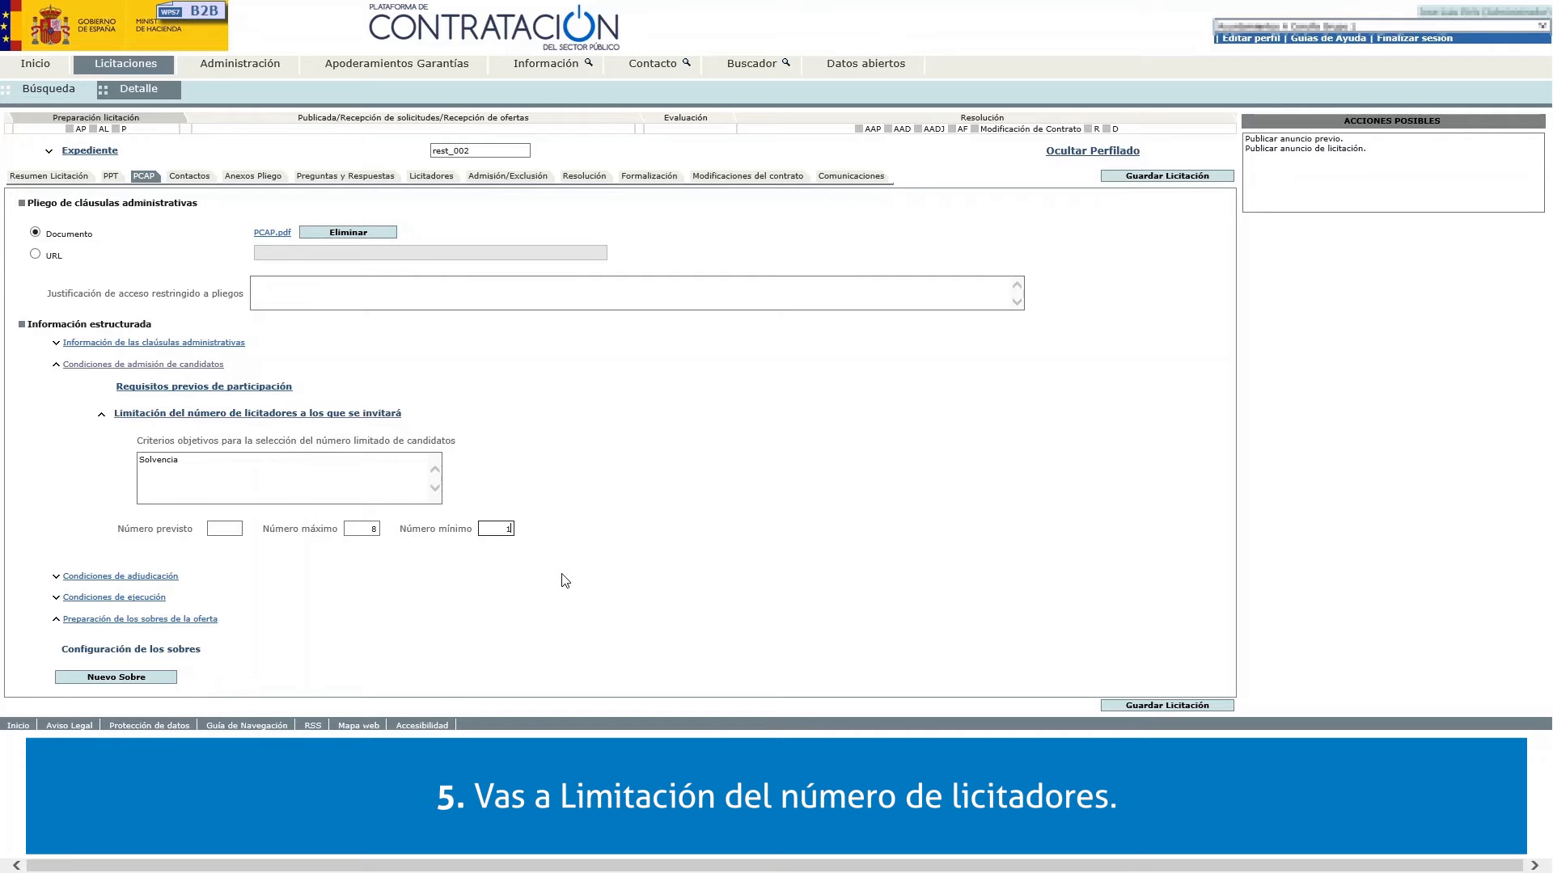
- Configure the award criteria "oferta económica" (automatically quantifiable, weight 80) and "oferta tecnica" (value judgement, weight 20), and save the tender
{"action": "left_click", "coordinate": [153, 580]}
{"action": "left_click", "coordinate": [170, 611]}
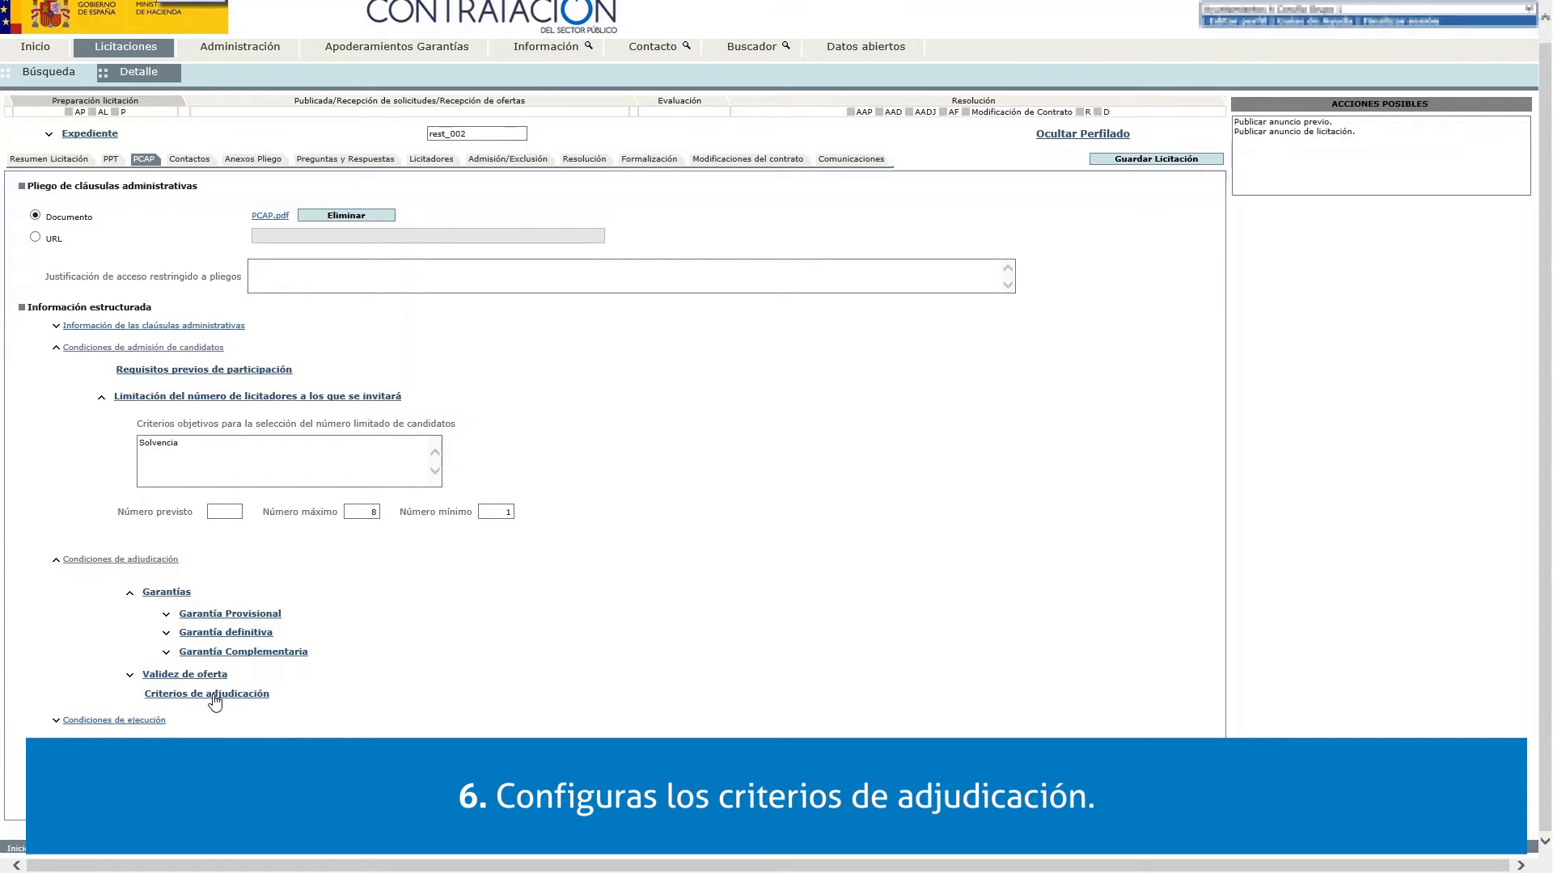
{"action": "left_click", "coordinate": [212, 695]}
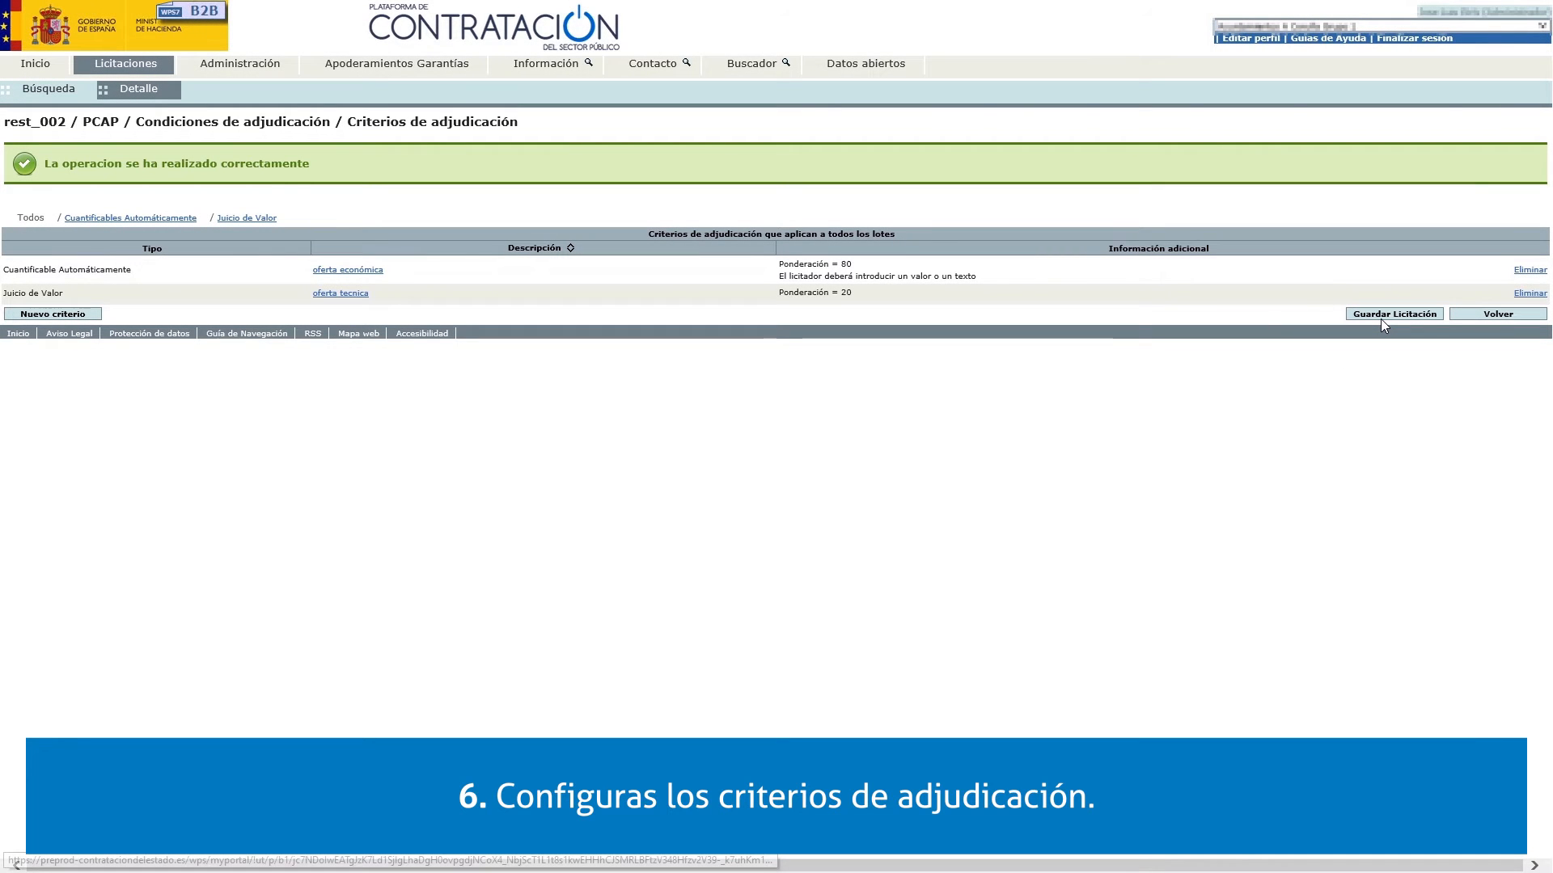
{"action": "left_click", "coordinate": [1380, 315]}
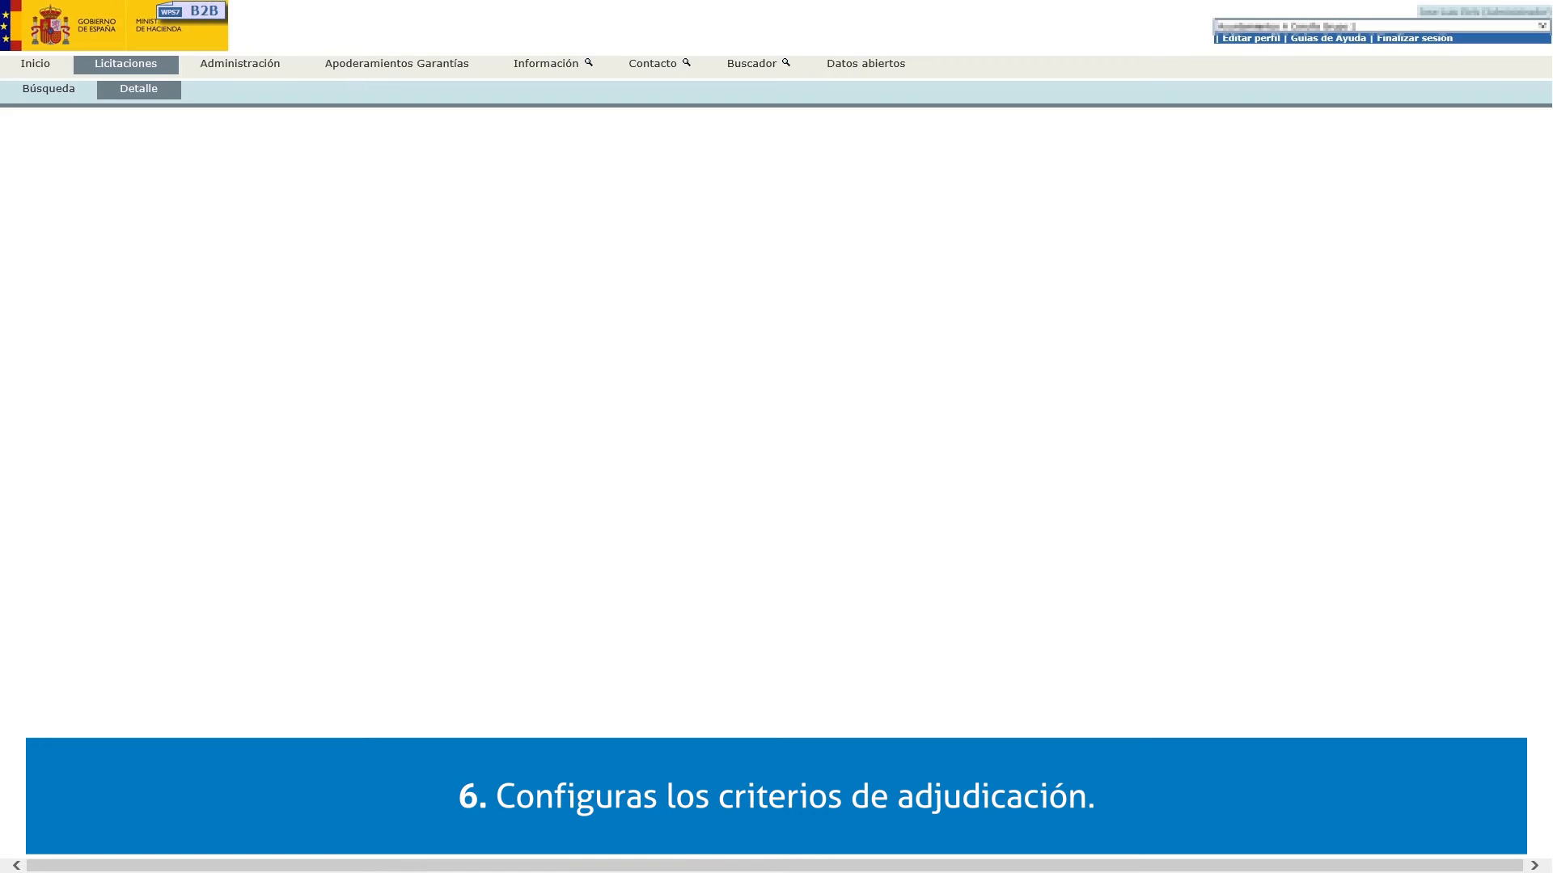
{"action": "left_click", "coordinate": [1468, 316]}
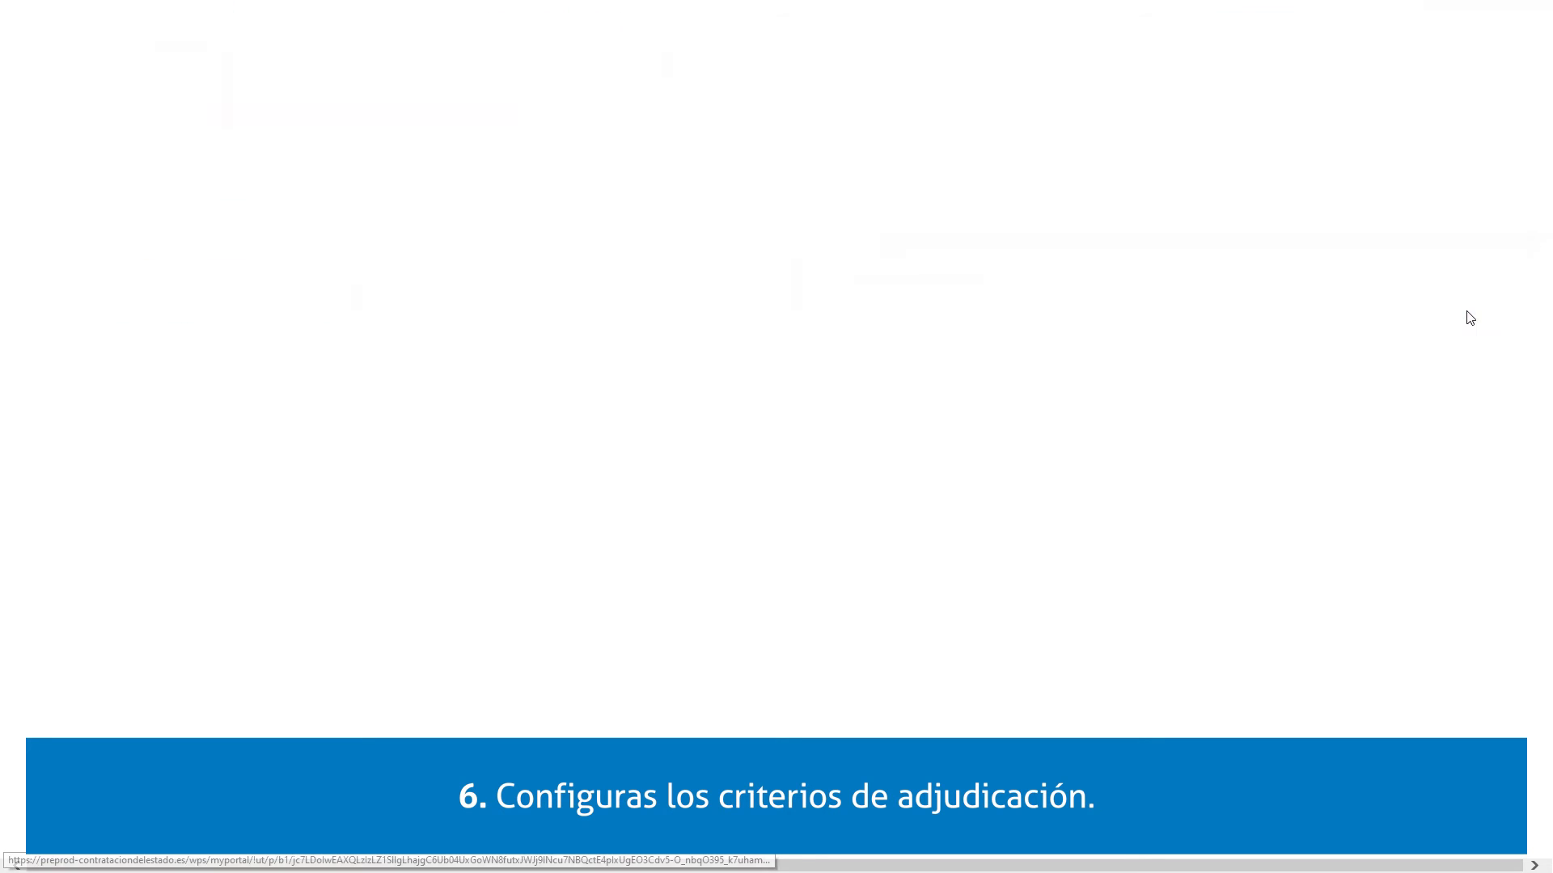
- Set the execution period in the execution conditions to a duration of 2 years and save the tender
{"action": "left_click", "coordinate": [122, 406]}
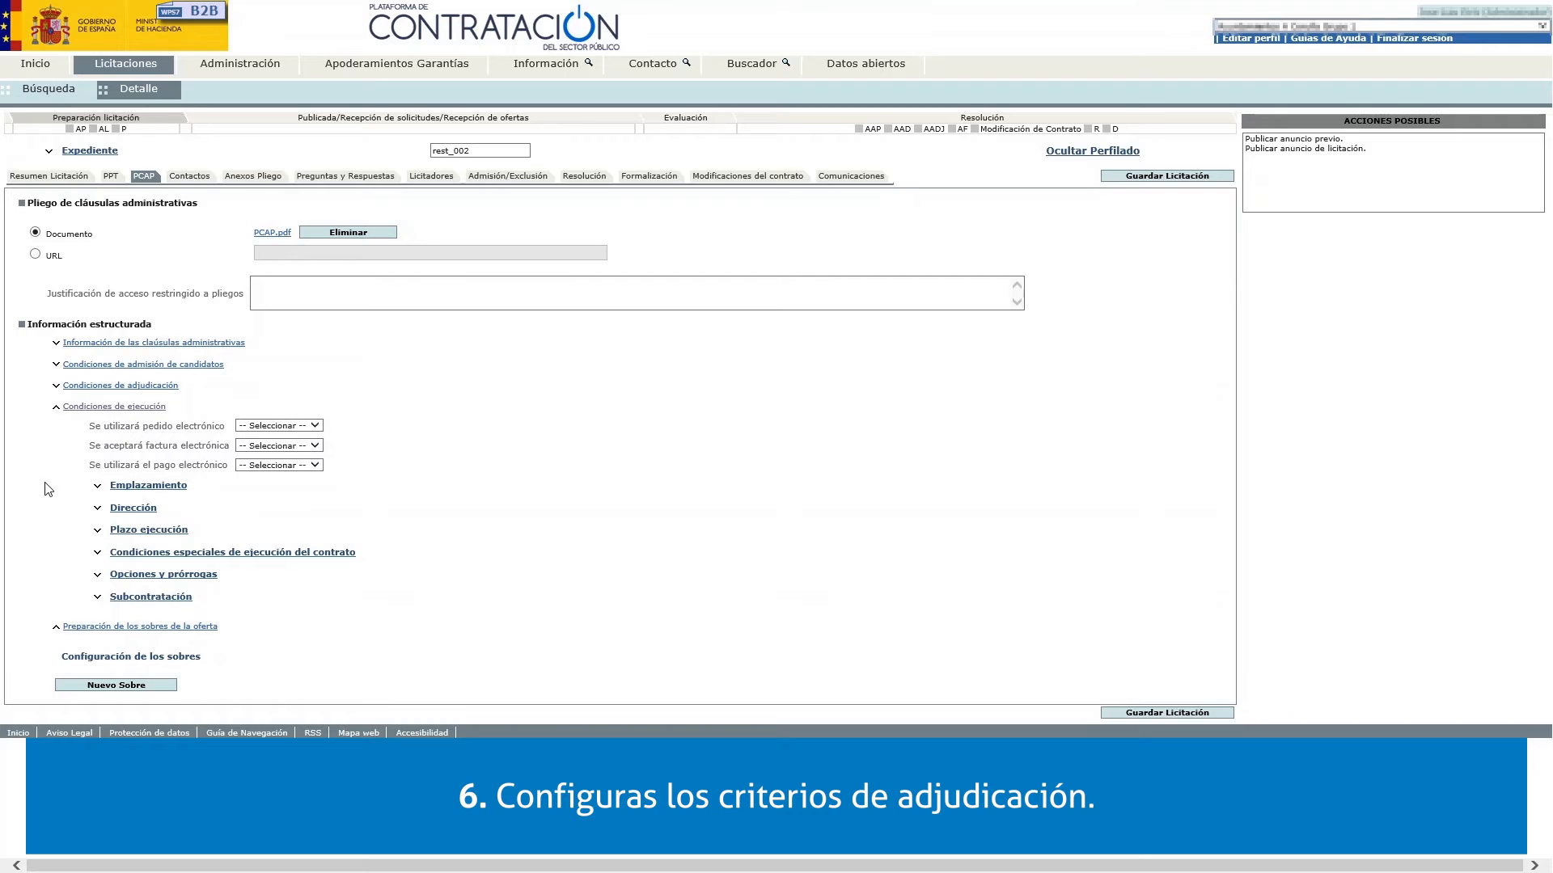
{"action": "left_click", "coordinate": [122, 530]}
{"action": "left_click", "coordinate": [112, 602]}
{"action": "type", "text": "2"}
{"action": "scroll", "coordinate": [148, 629], "scroll_direction": "down", "scroll_amount": 1}
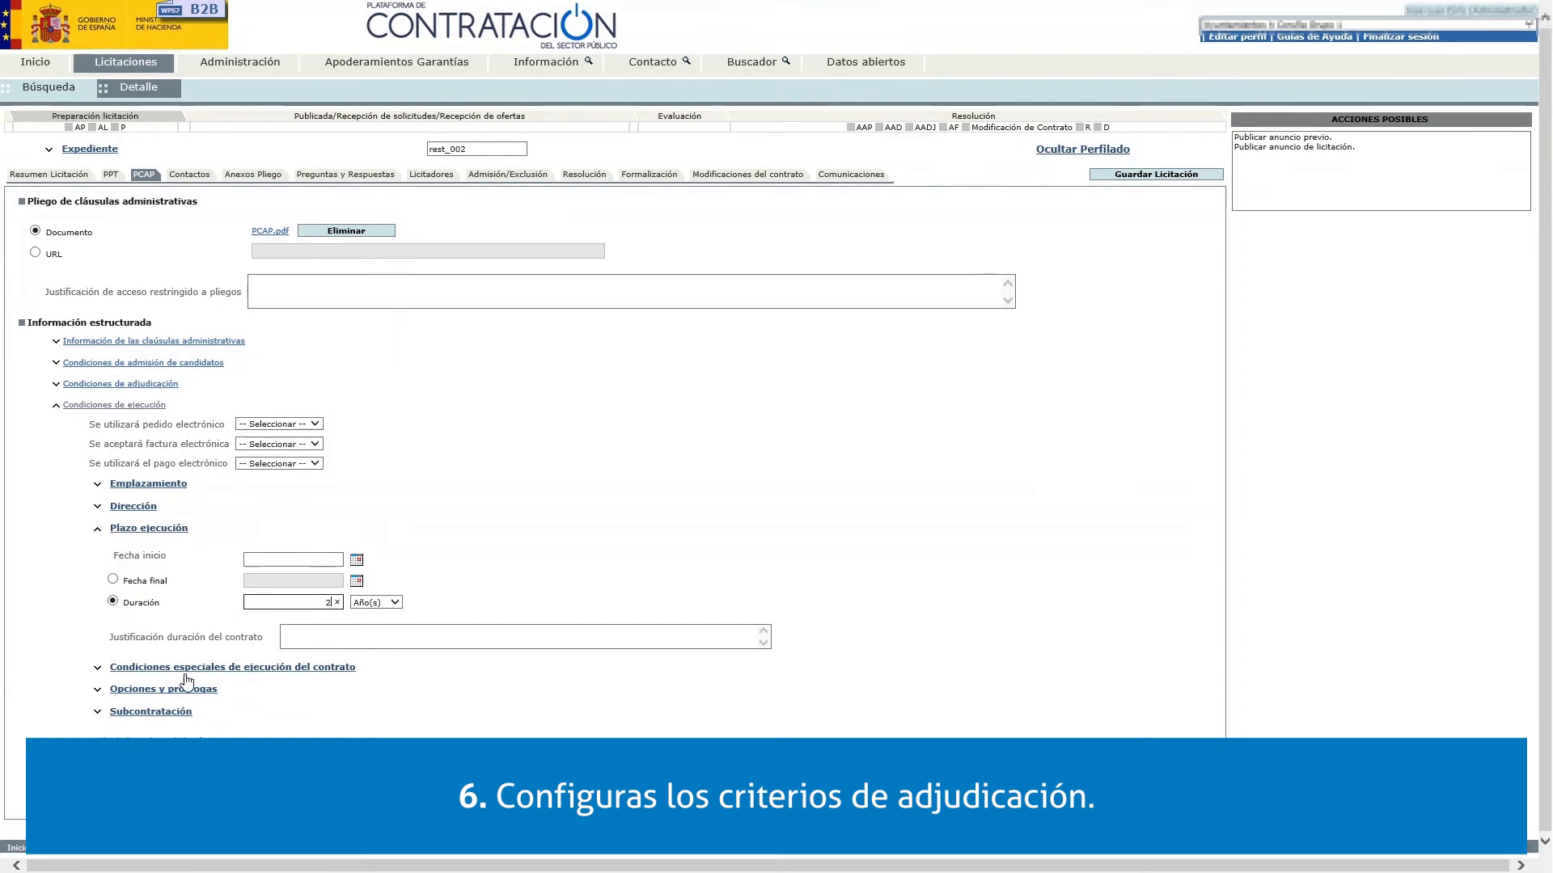
{"action": "left_click", "coordinate": [1156, 830]}
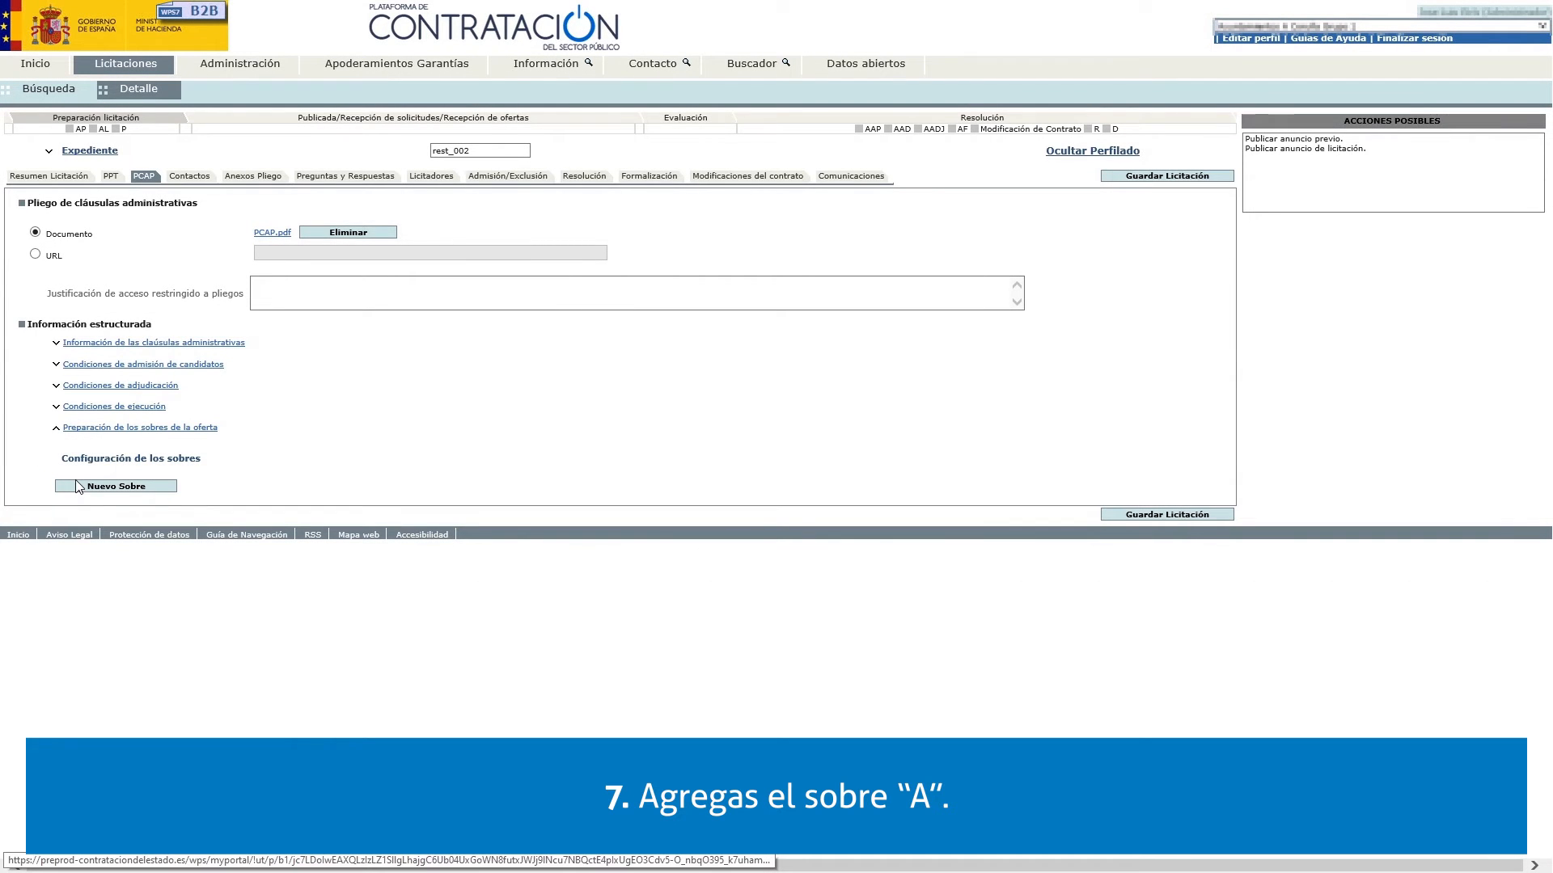
- Create and save a new offer envelope named "Sobre A" of type Documentación administrativa
{"action": "left_click", "coordinate": [95, 486]}
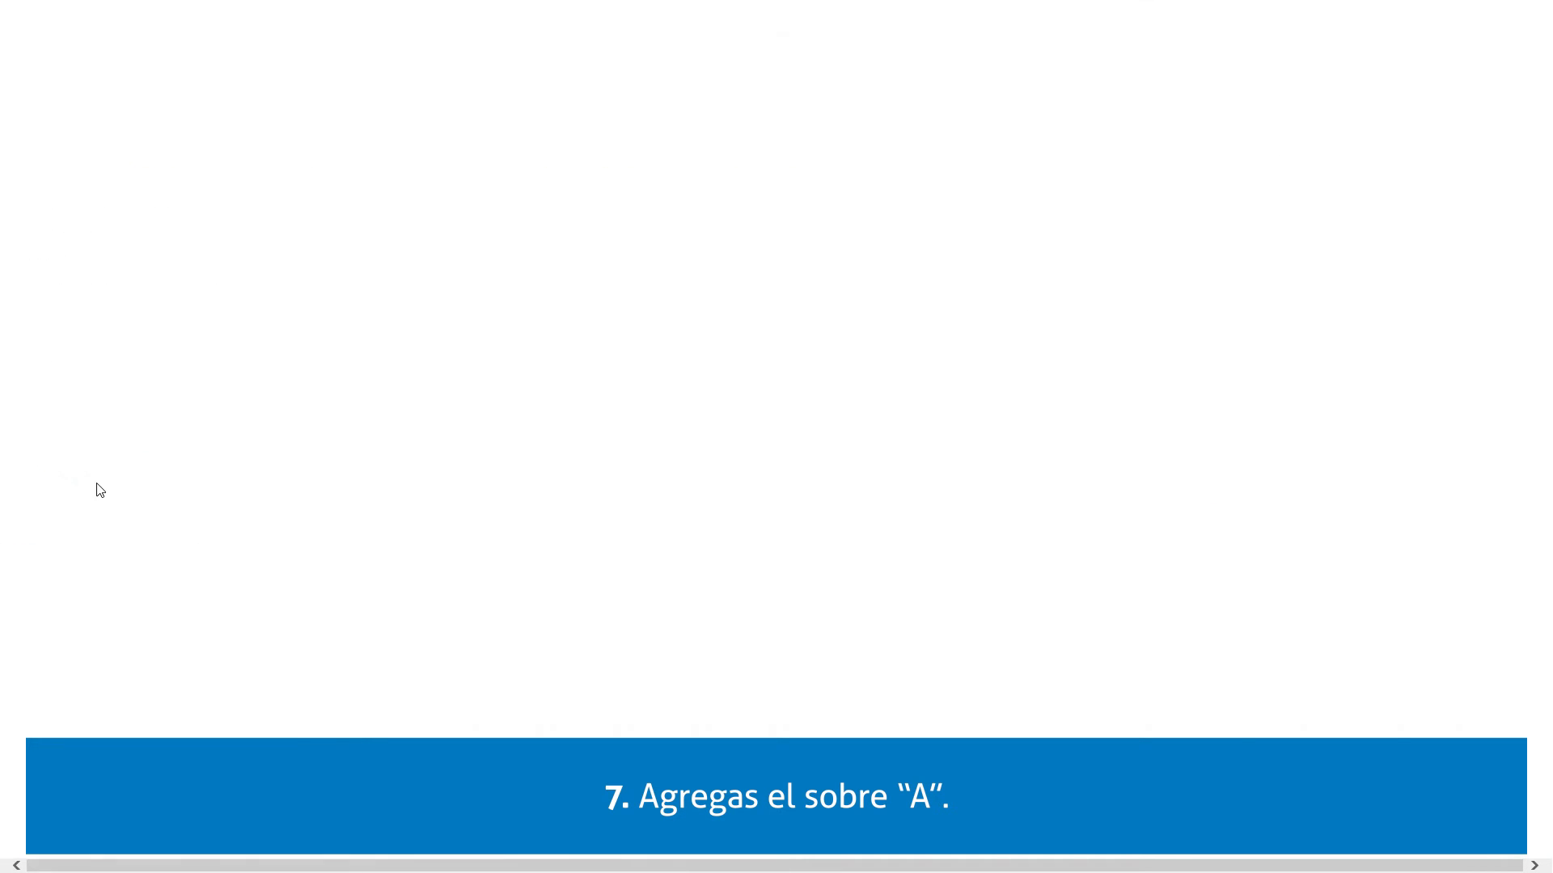
{"action": "left_click", "coordinate": [184, 162]}
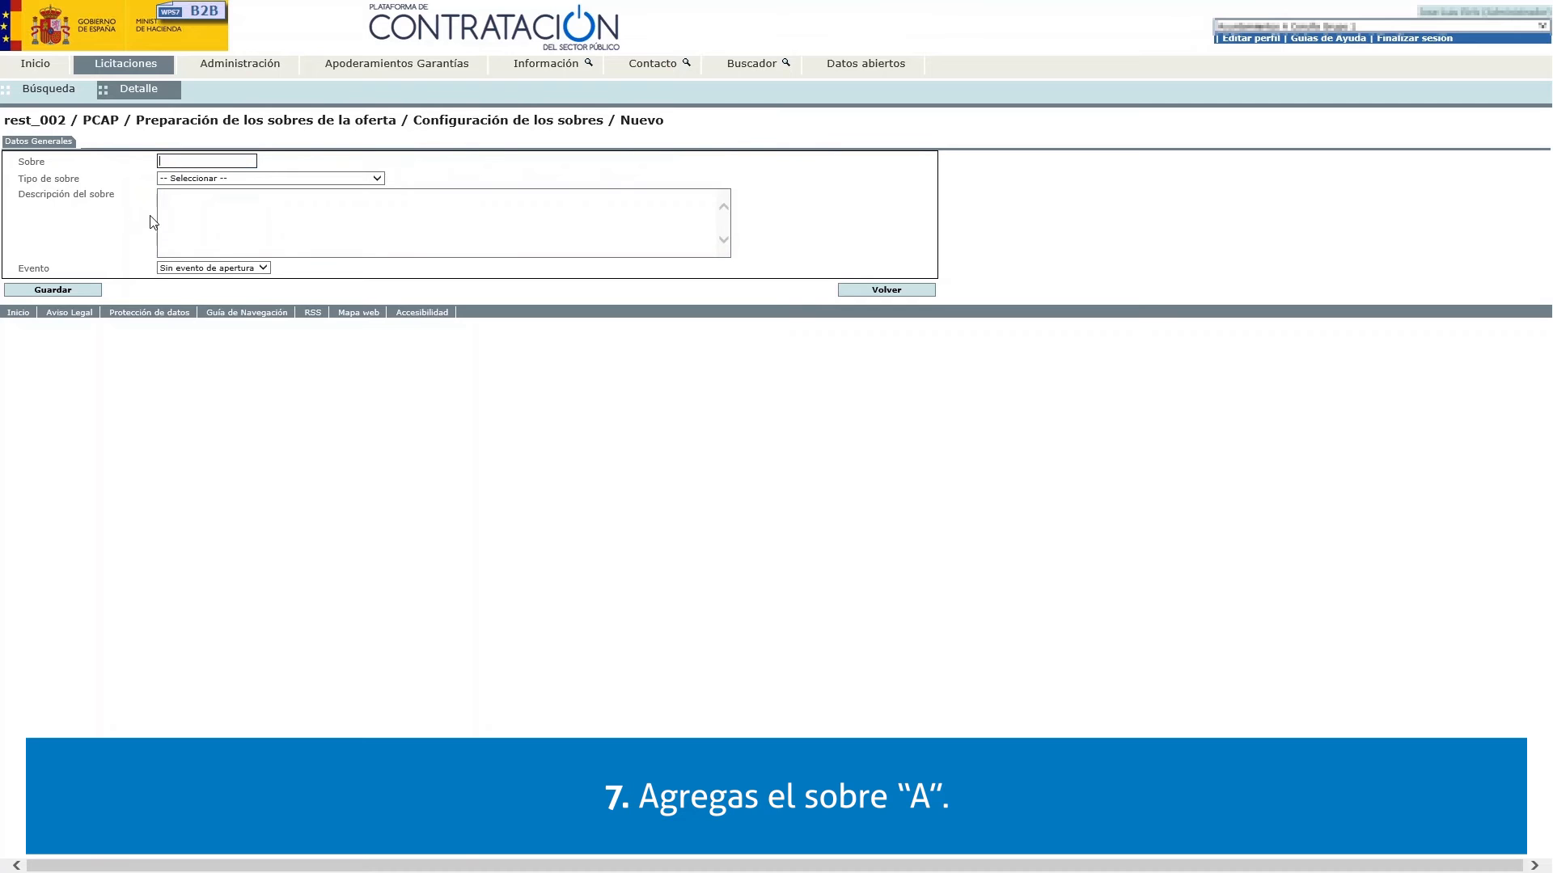
{"action": "type", "text": "Sobre A"}
{"action": "left_click", "coordinate": [268, 178]}
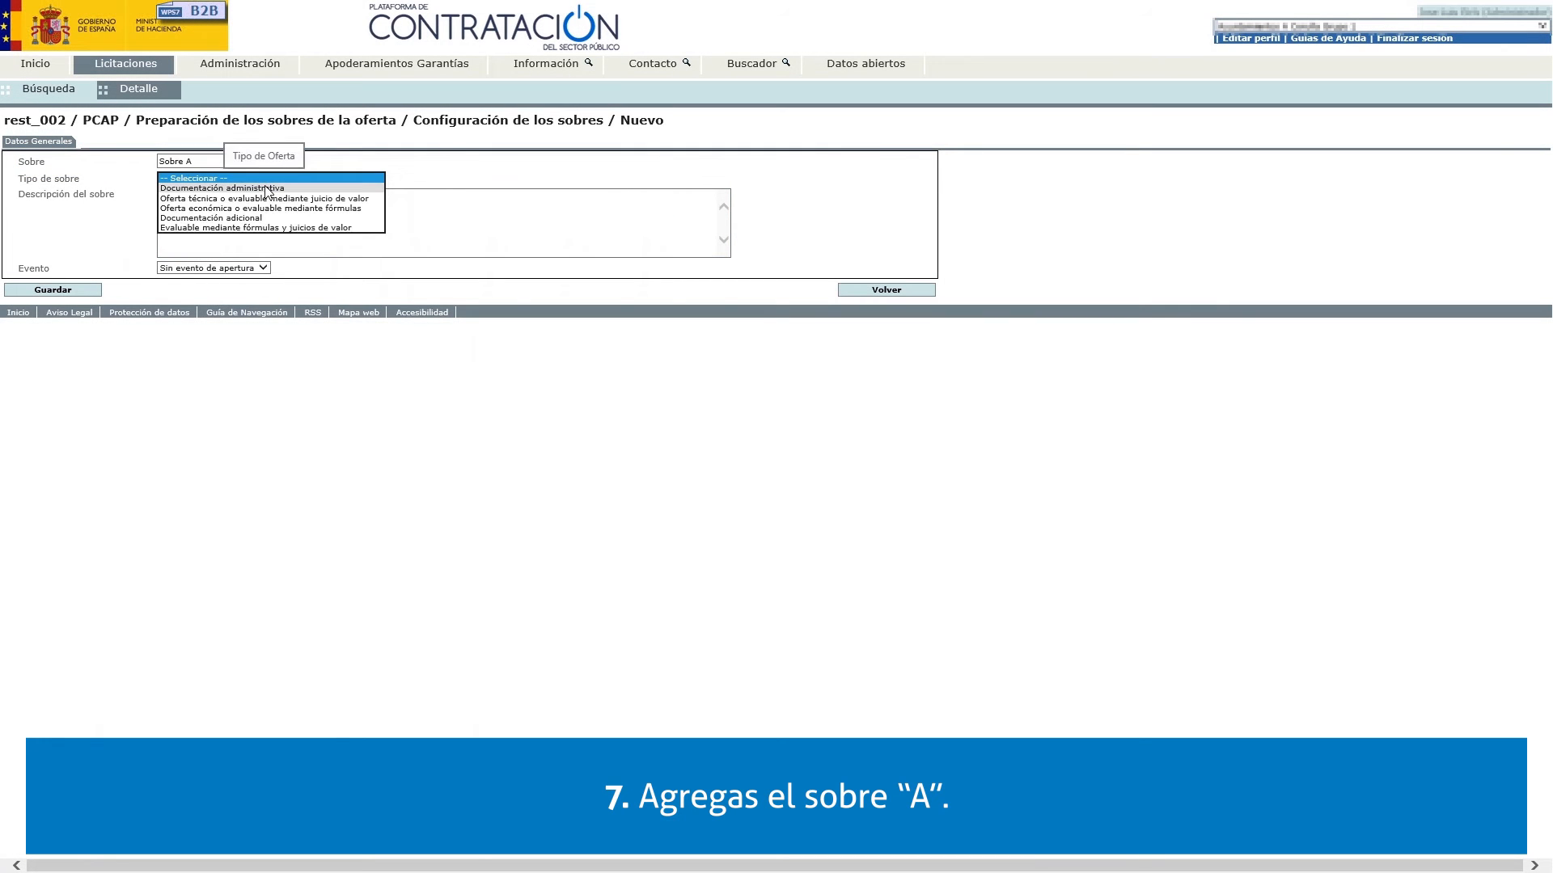
{"action": "left_click", "coordinate": [266, 189]}
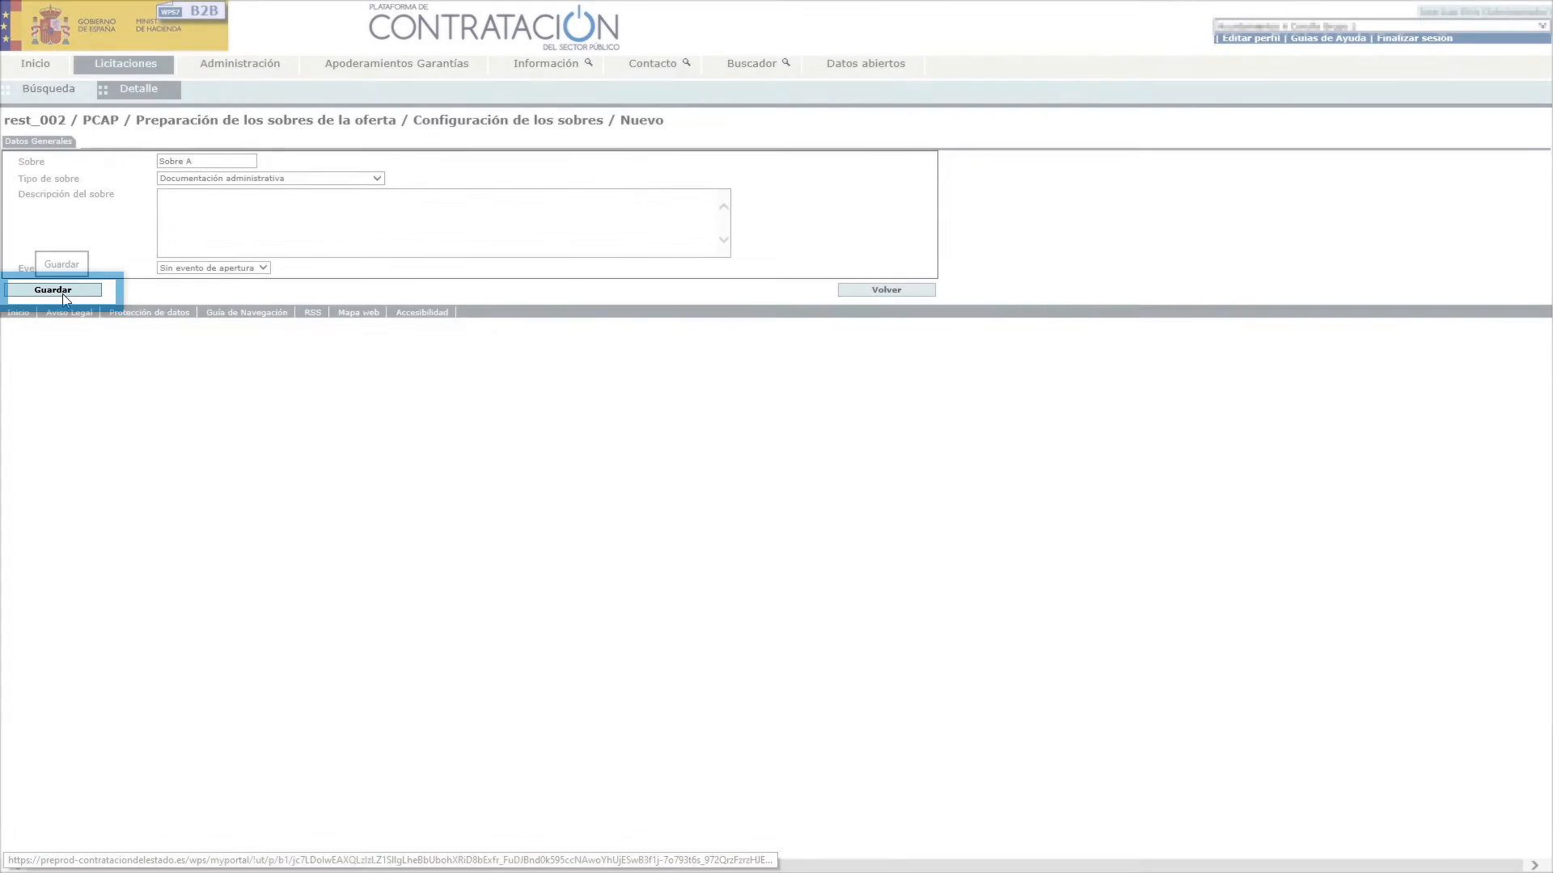
{"action": "left_click", "coordinate": [61, 294]}
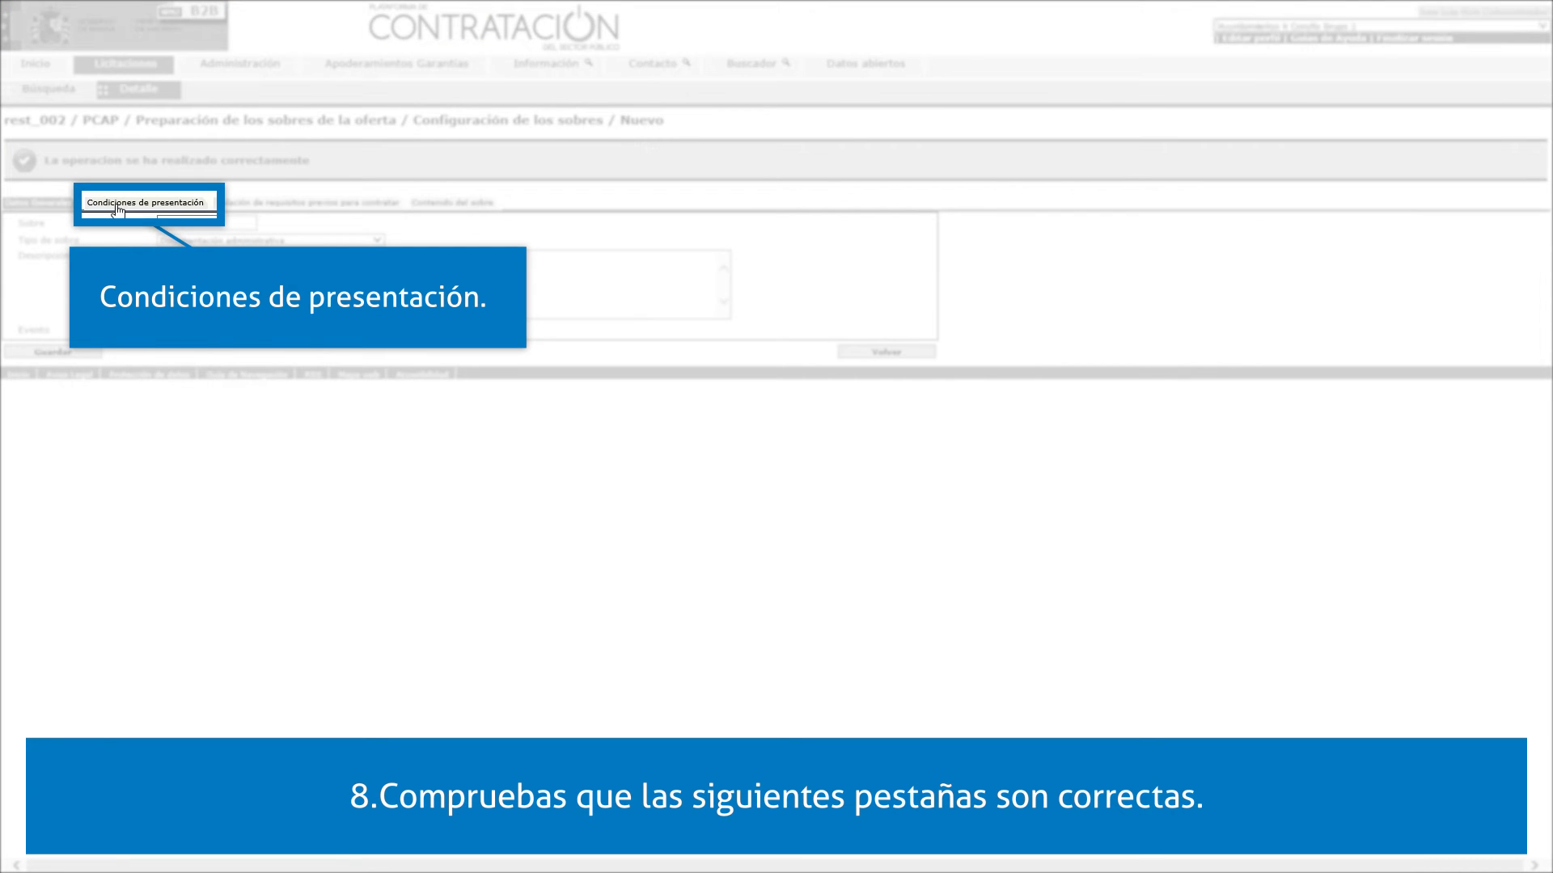
- Enable content encryption for confidentiality in Sobre A's submission conditions and save the envelope
{"action": "left_click", "coordinate": [117, 204]}
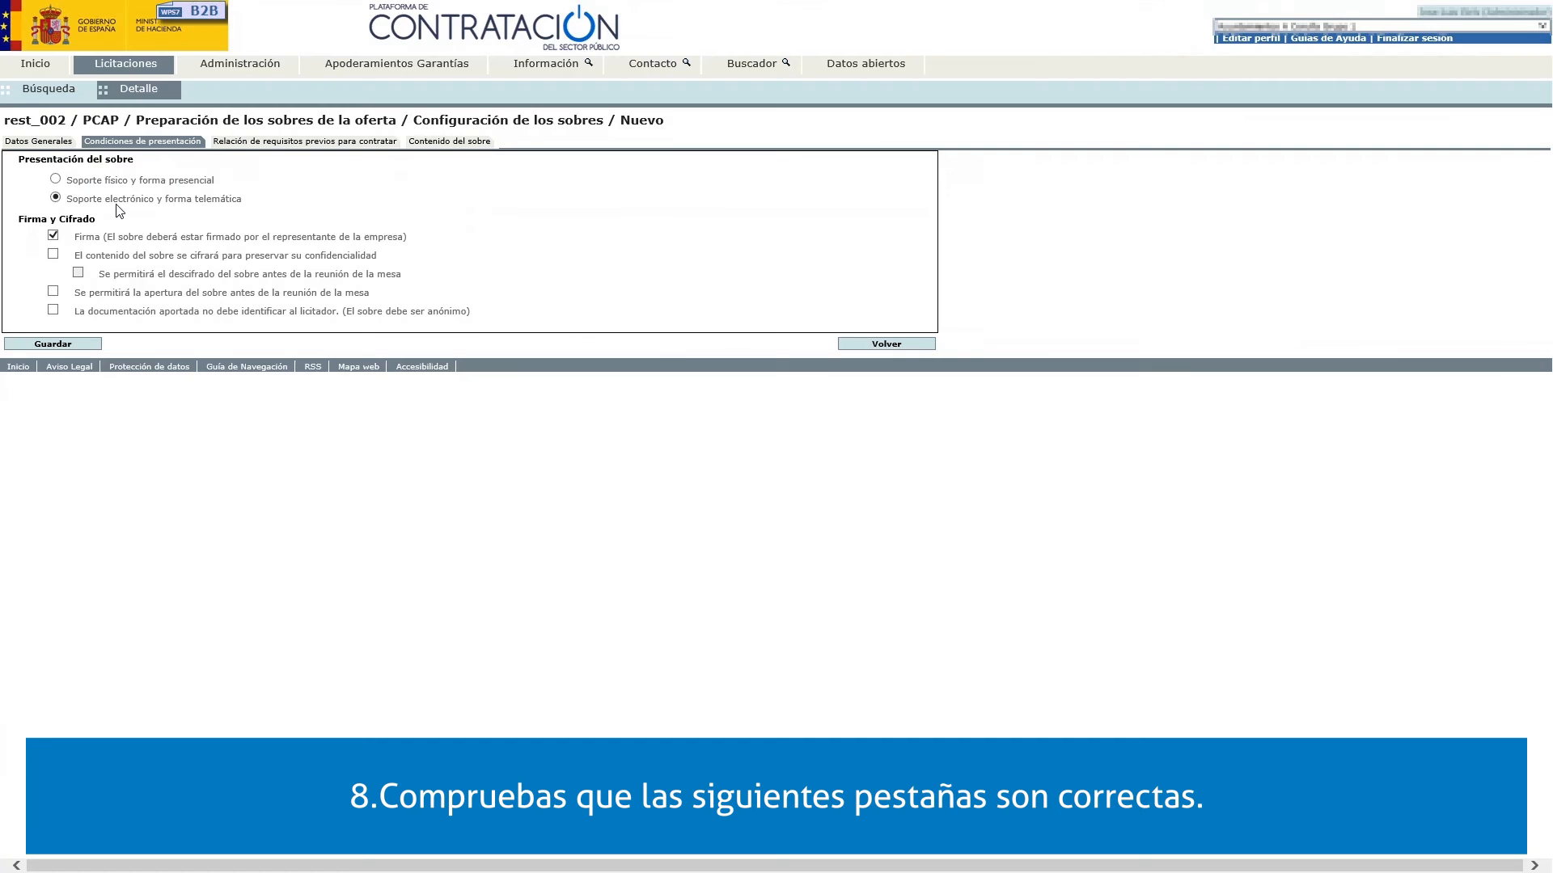
{"action": "left_click", "coordinate": [52, 255]}
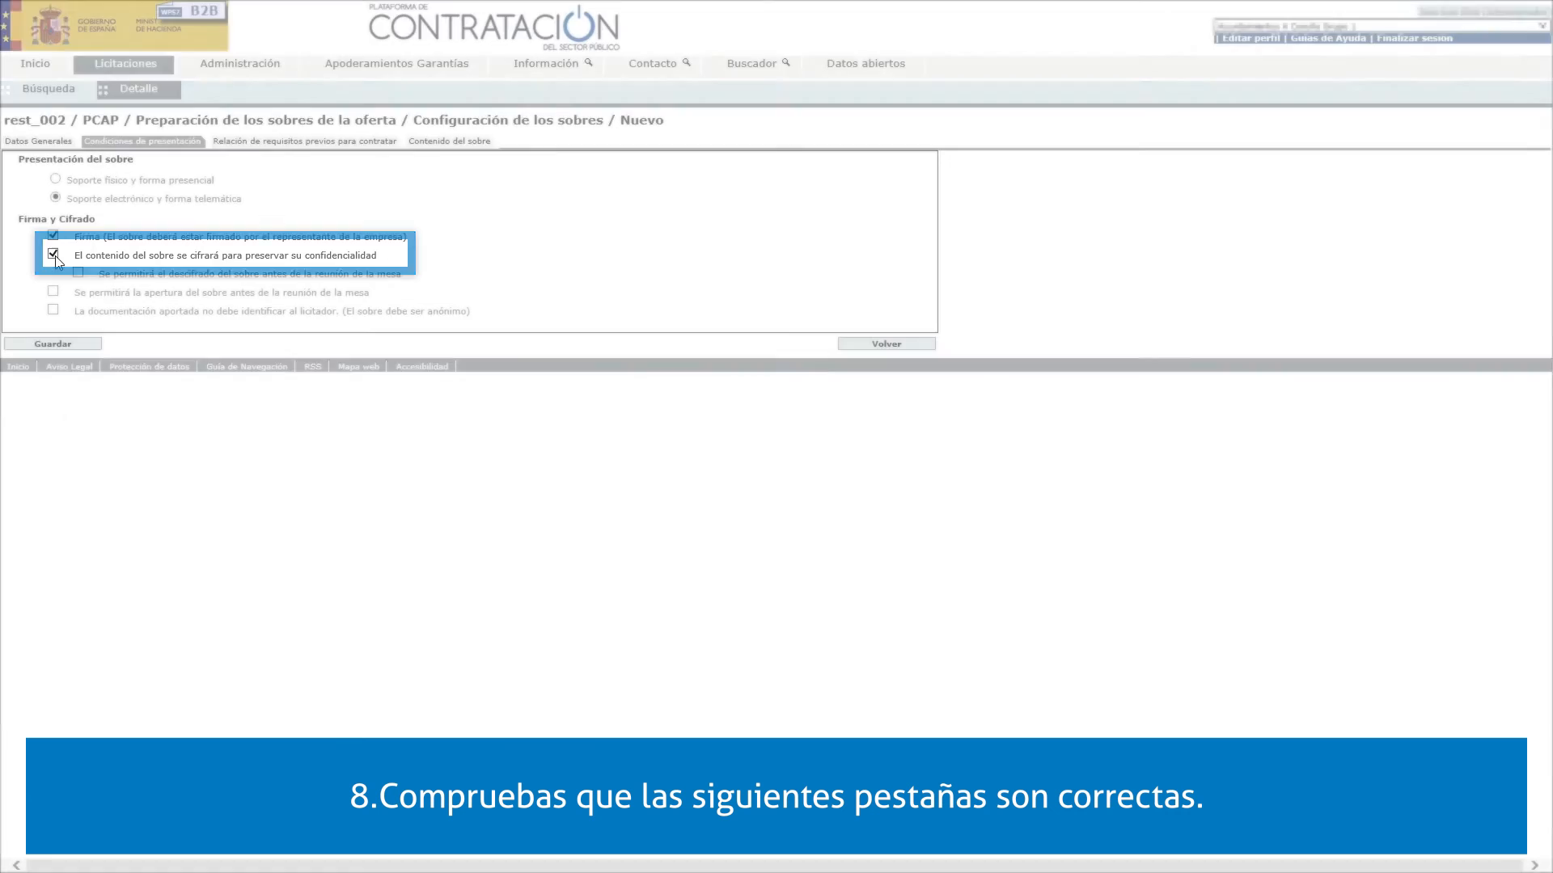
{"action": "left_click", "coordinate": [73, 345]}
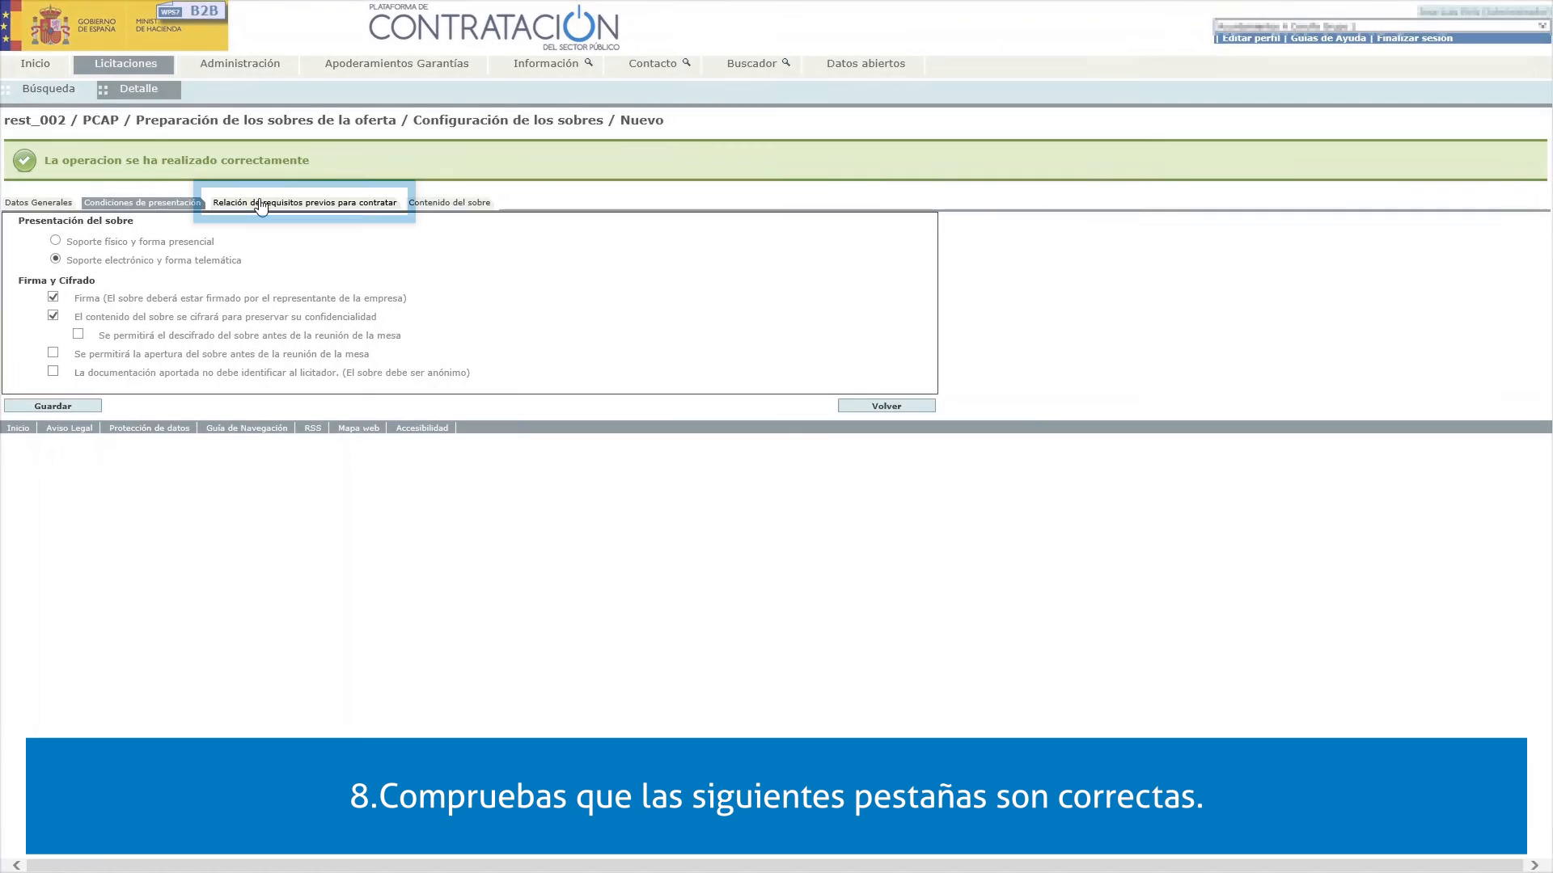
- Review Sobre A's prior contracting requirements and contents, then save the envelope and the tender
{"action": "left_click", "coordinate": [261, 207]}
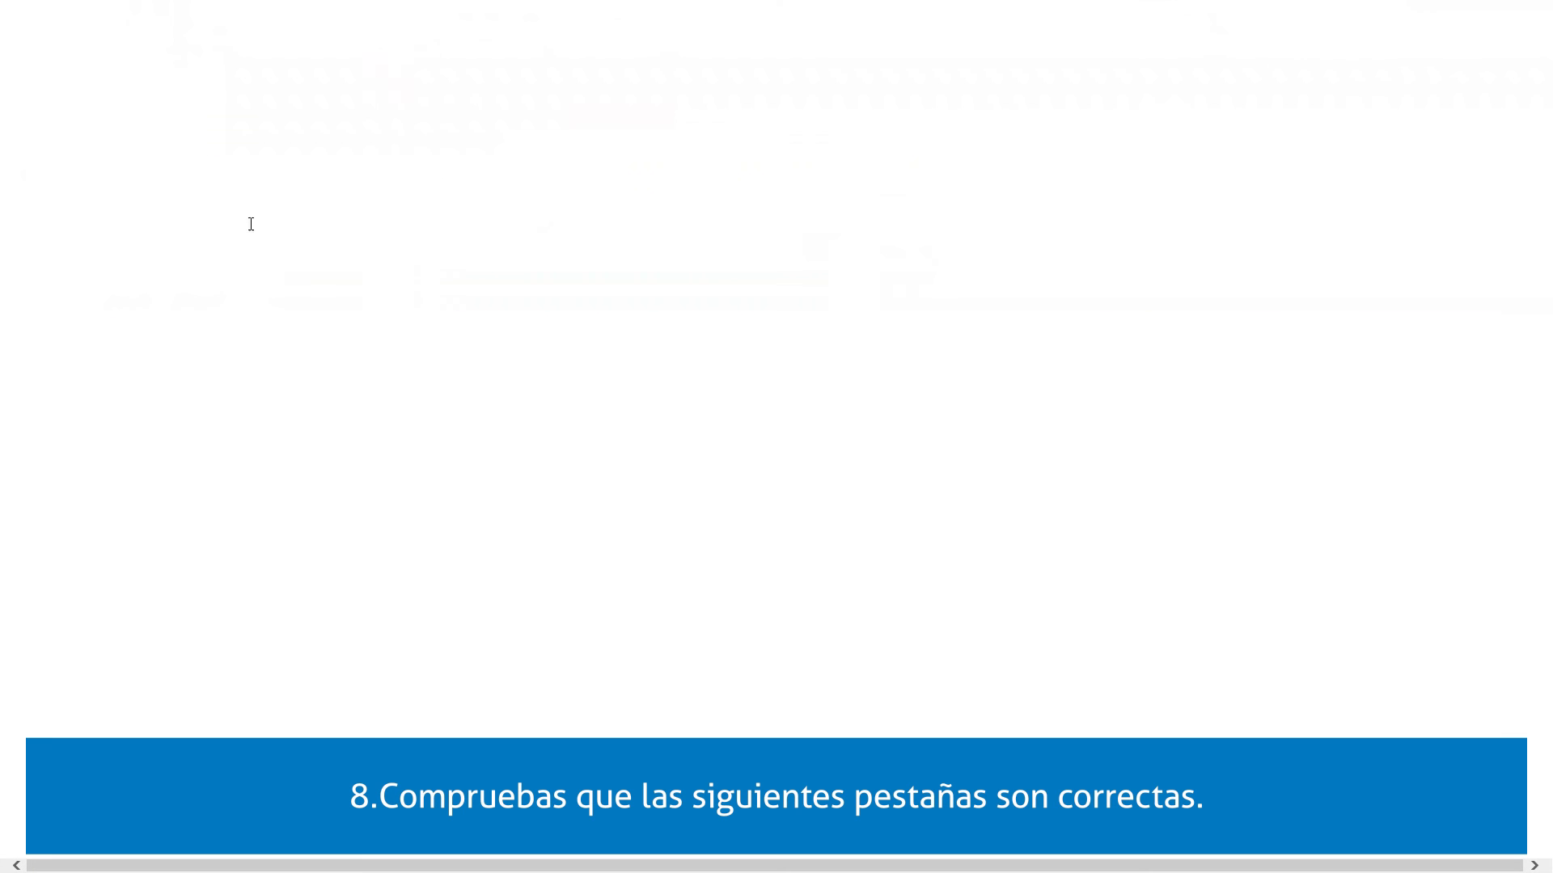
{"action": "left_click", "coordinate": [443, 144]}
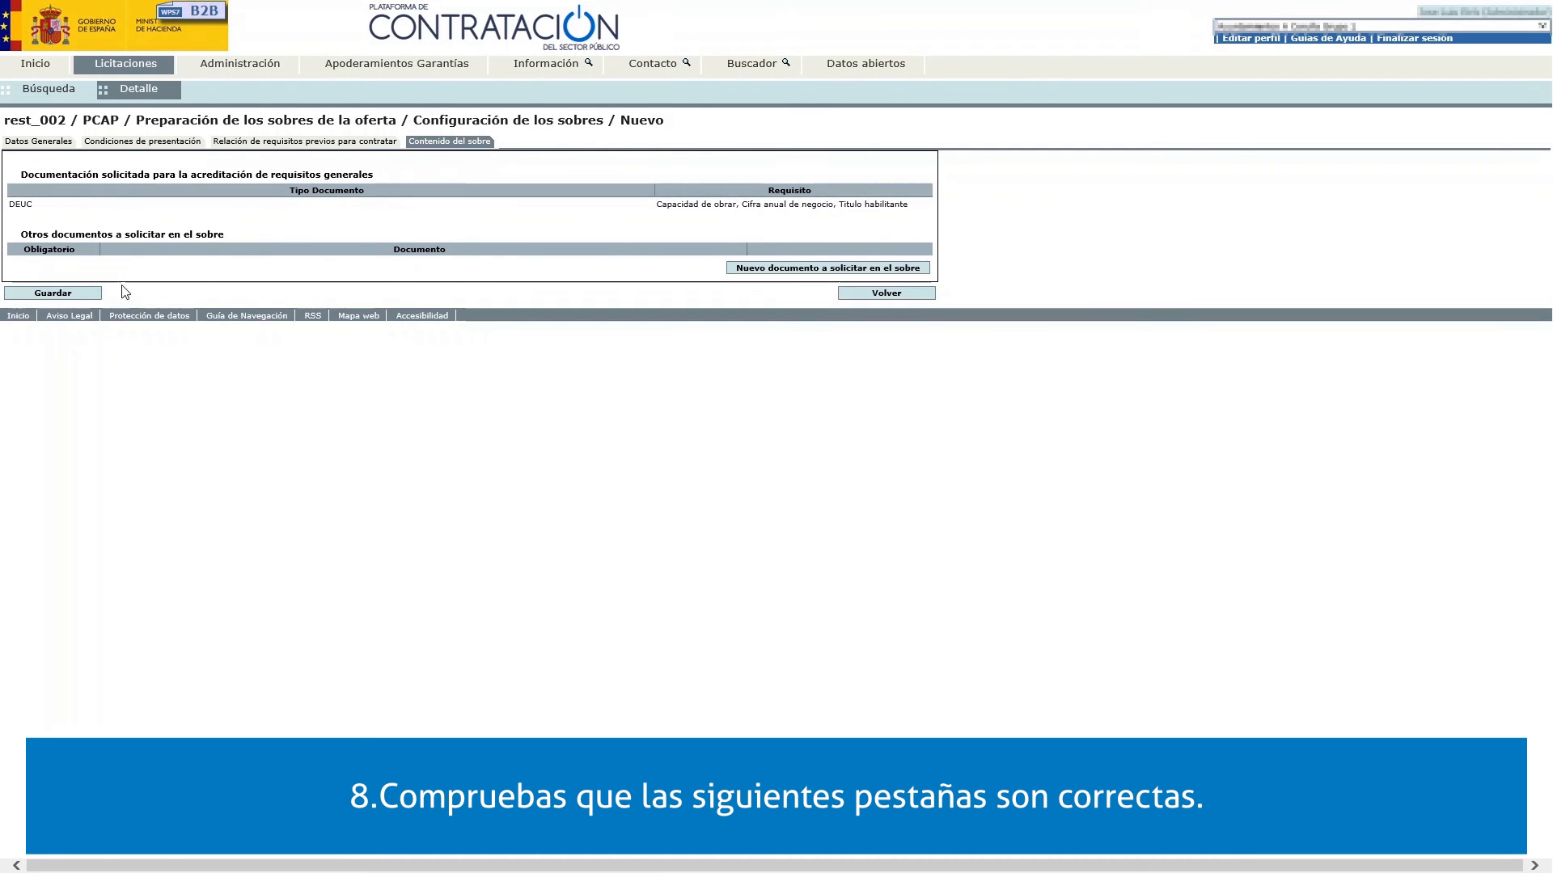
{"action": "left_click", "coordinate": [81, 294]}
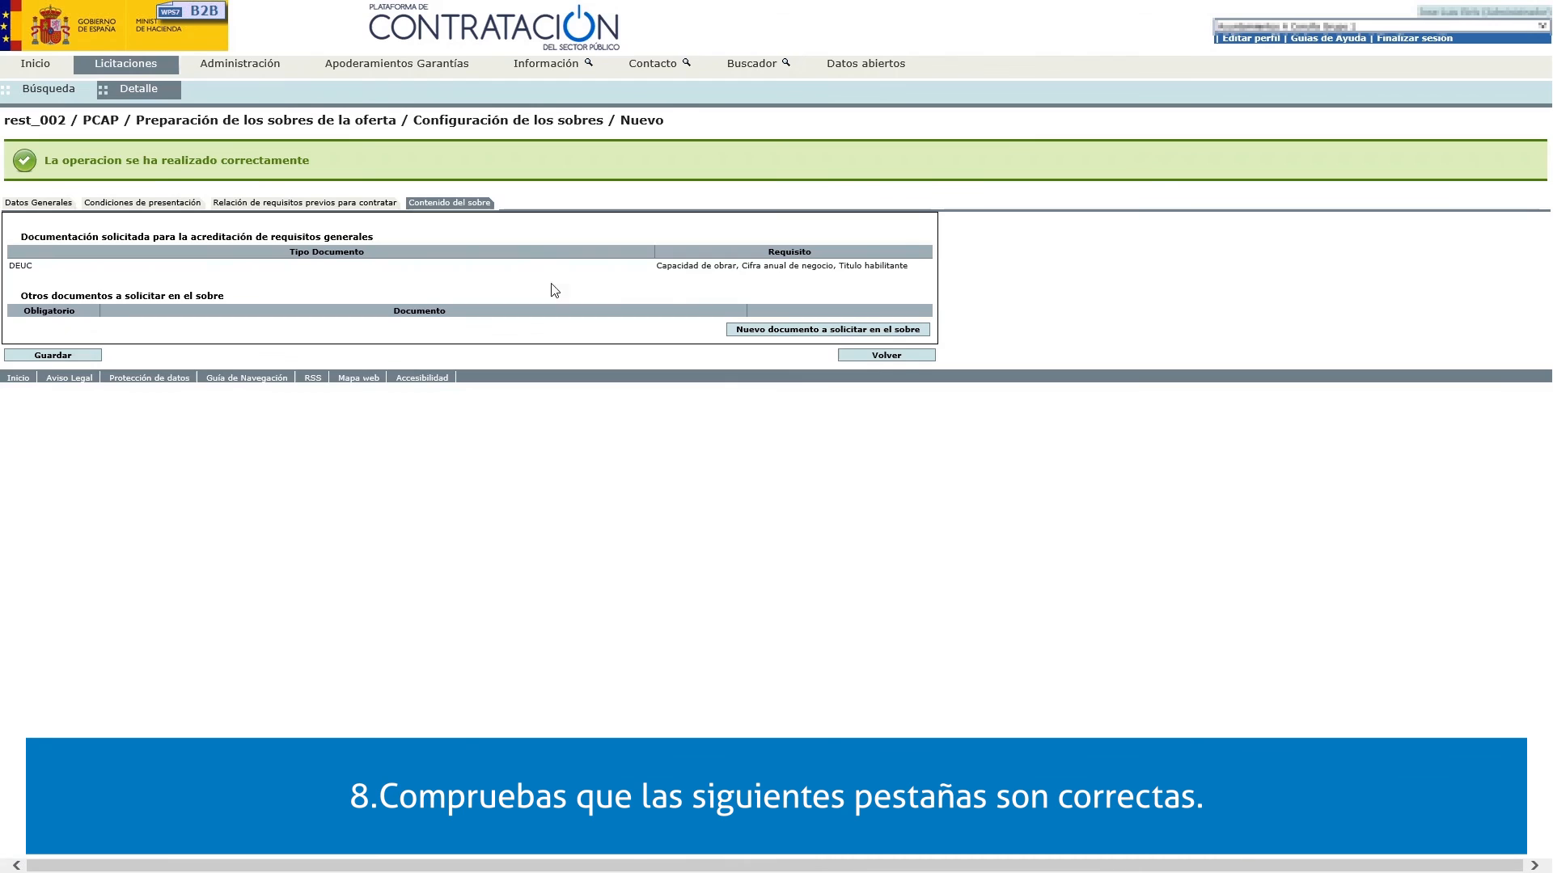
{"action": "left_click", "coordinate": [885, 356]}
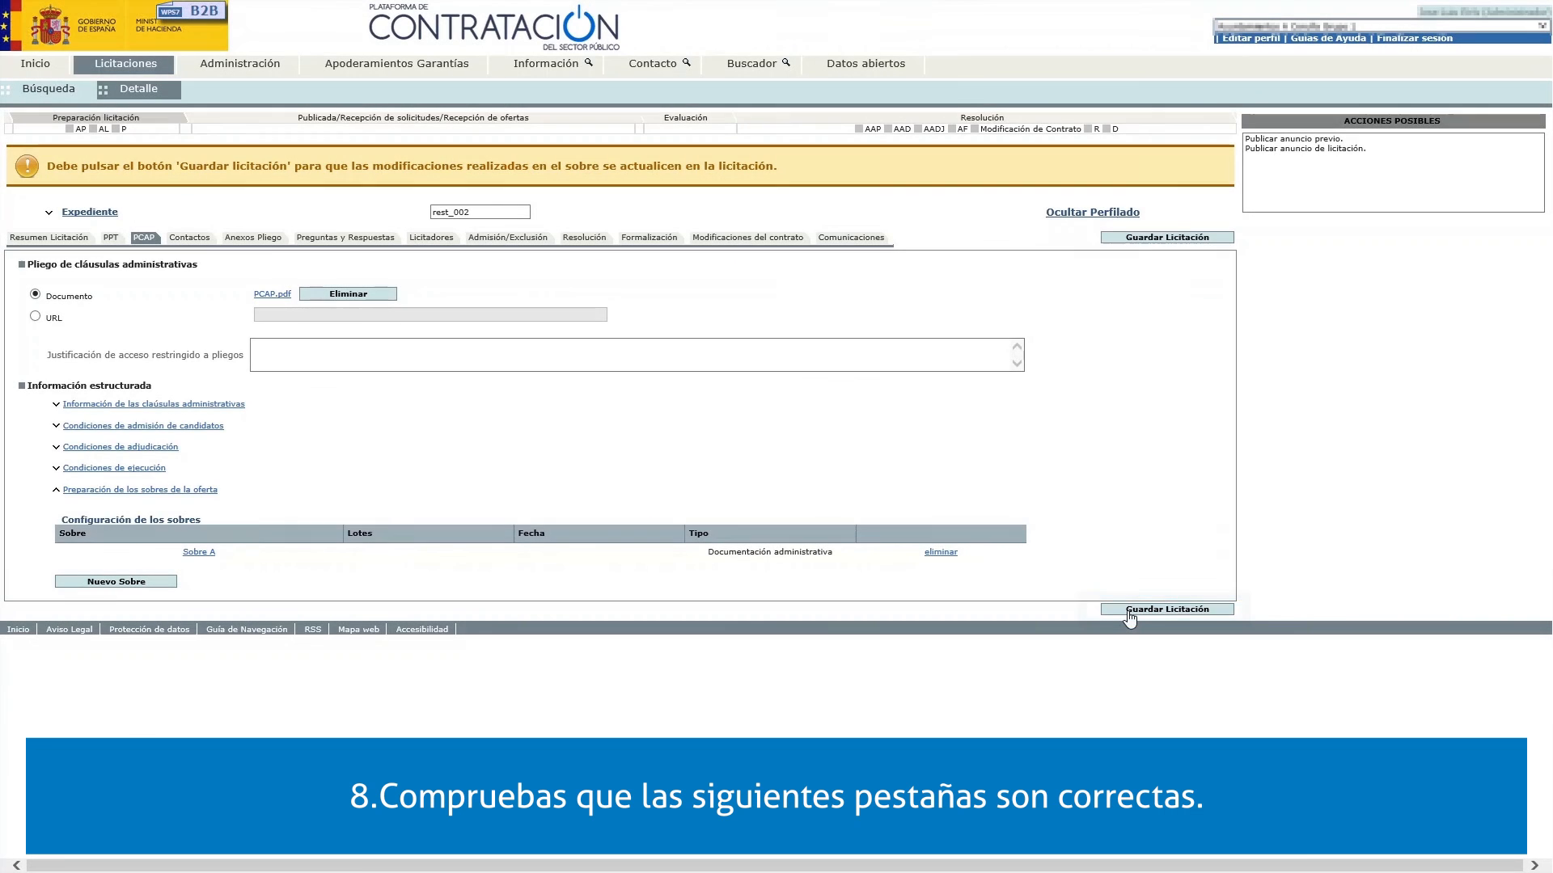
{"action": "left_click", "coordinate": [1130, 613]}
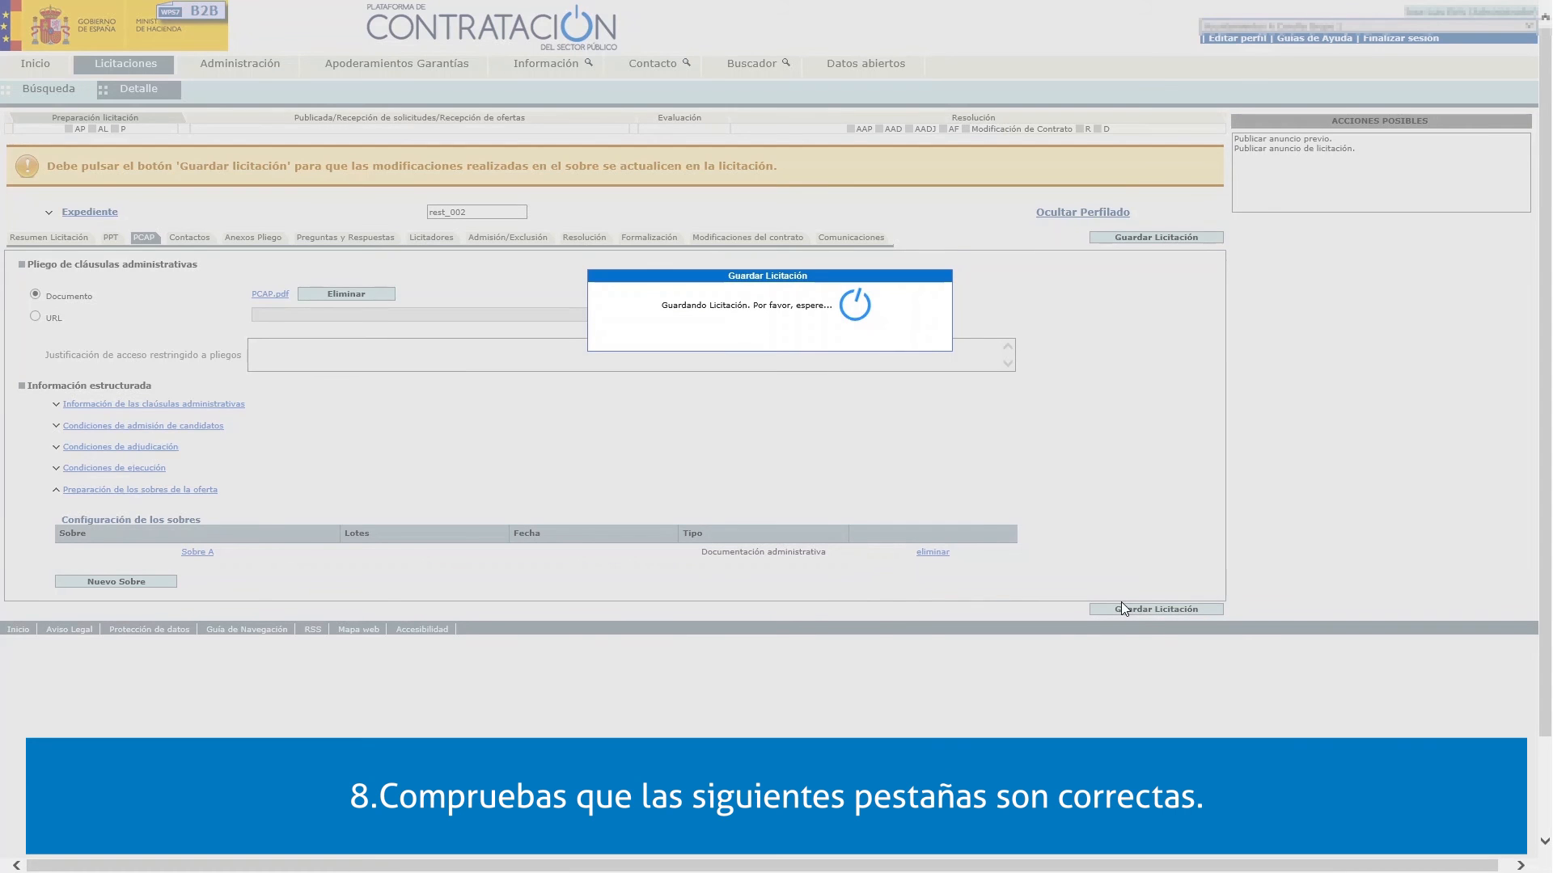